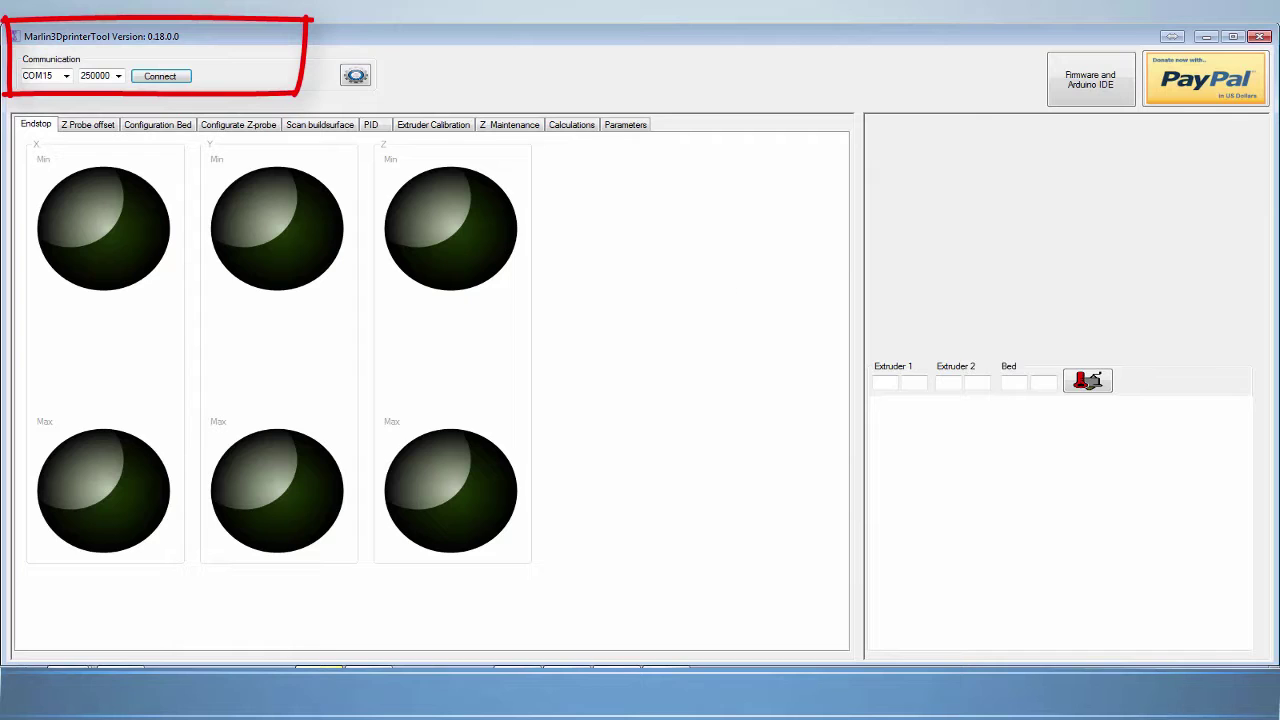
Step: Connect to the printer on COM15 at 250000 baud and enlarge the navigation area beside the parameters
{"action": "left_click", "coordinate": [158, 80]}
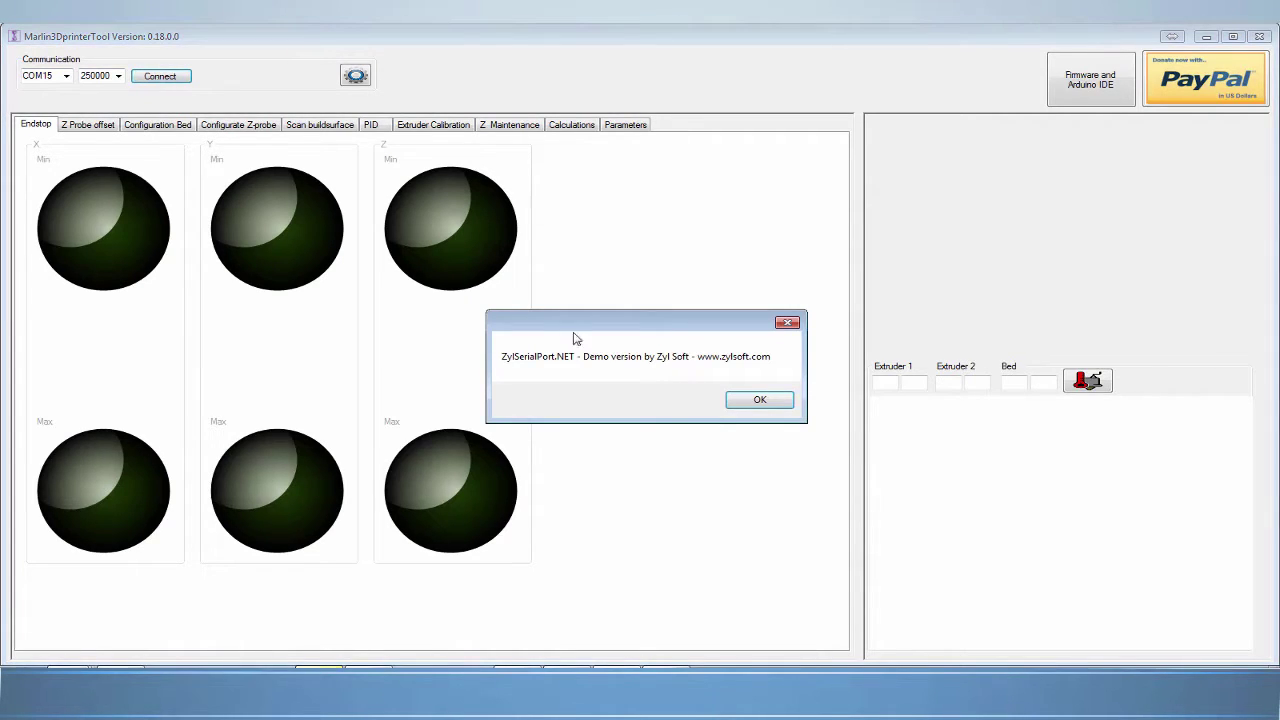
{"action": "left_click", "coordinate": [743, 405]}
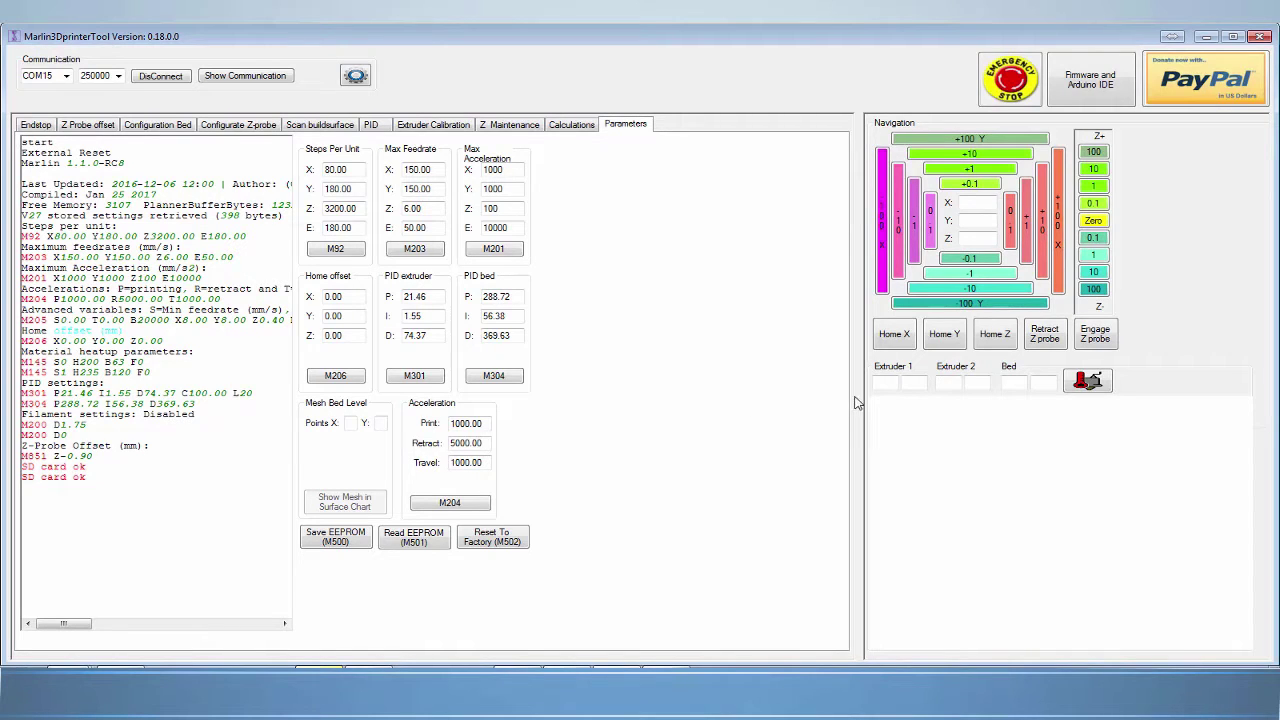
{"action": "left_click_drag", "start_coordinate": [859, 396], "coordinate": [531, 383]}
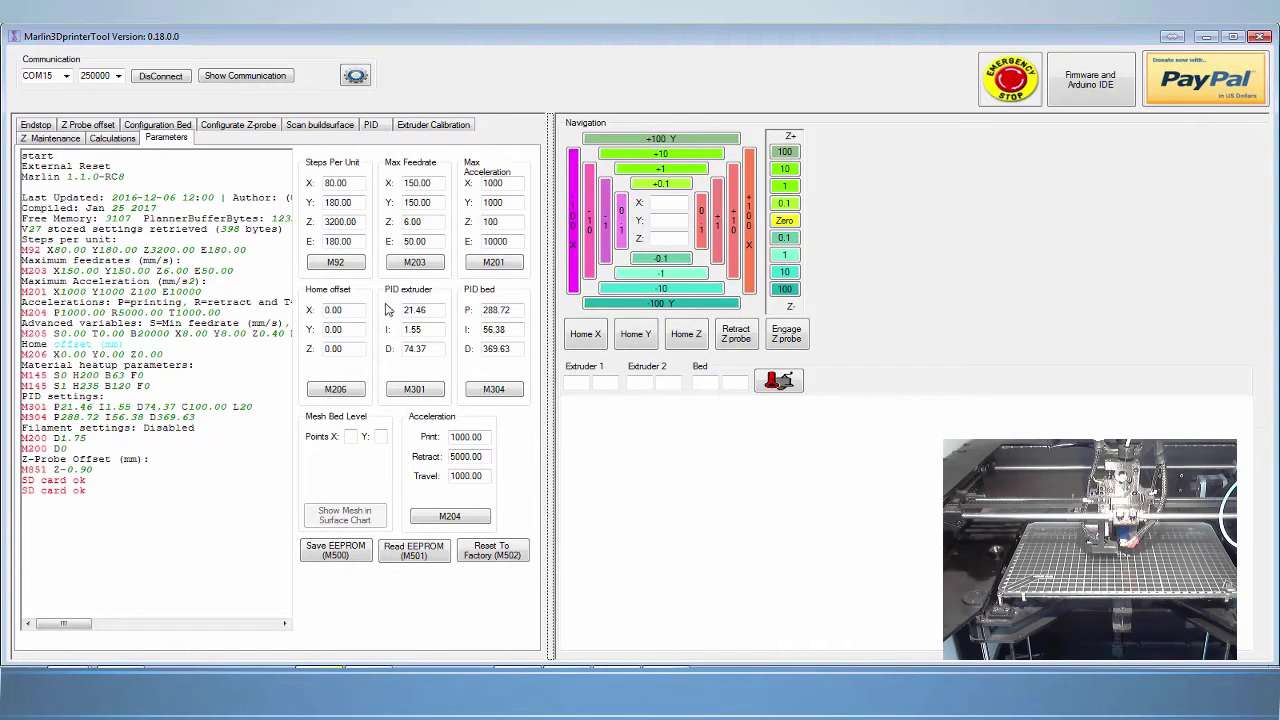
Step: For the bed configuration, home the Y, X and Z axes and send the extruder to the front left corner position
{"action": "left_click", "coordinate": [148, 127]}
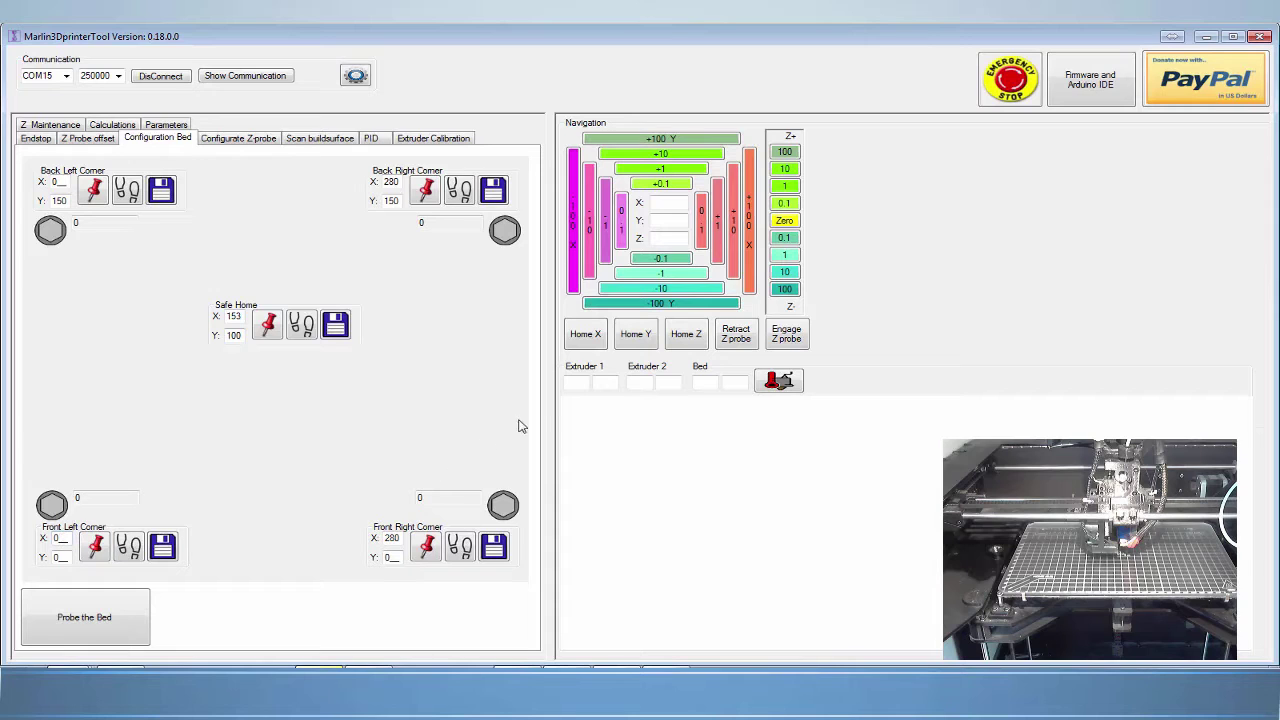
{"action": "left_click", "coordinate": [637, 336]}
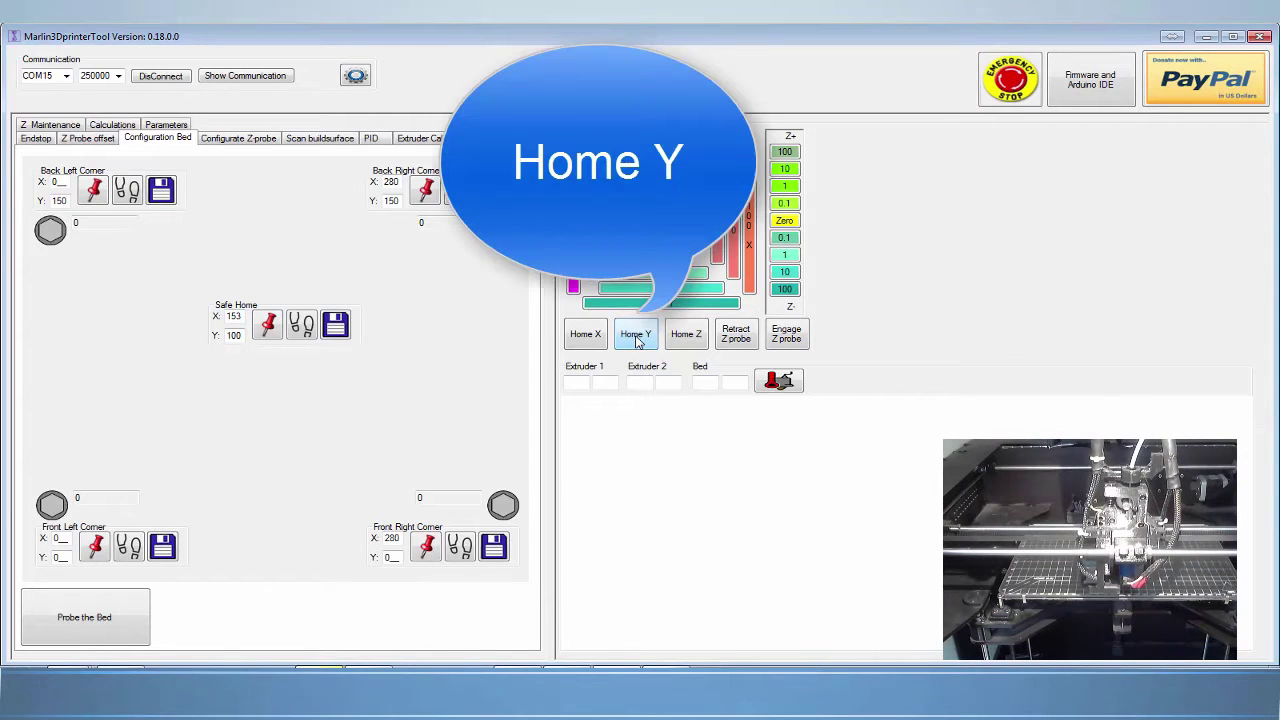
{"action": "left_click", "coordinate": [587, 336]}
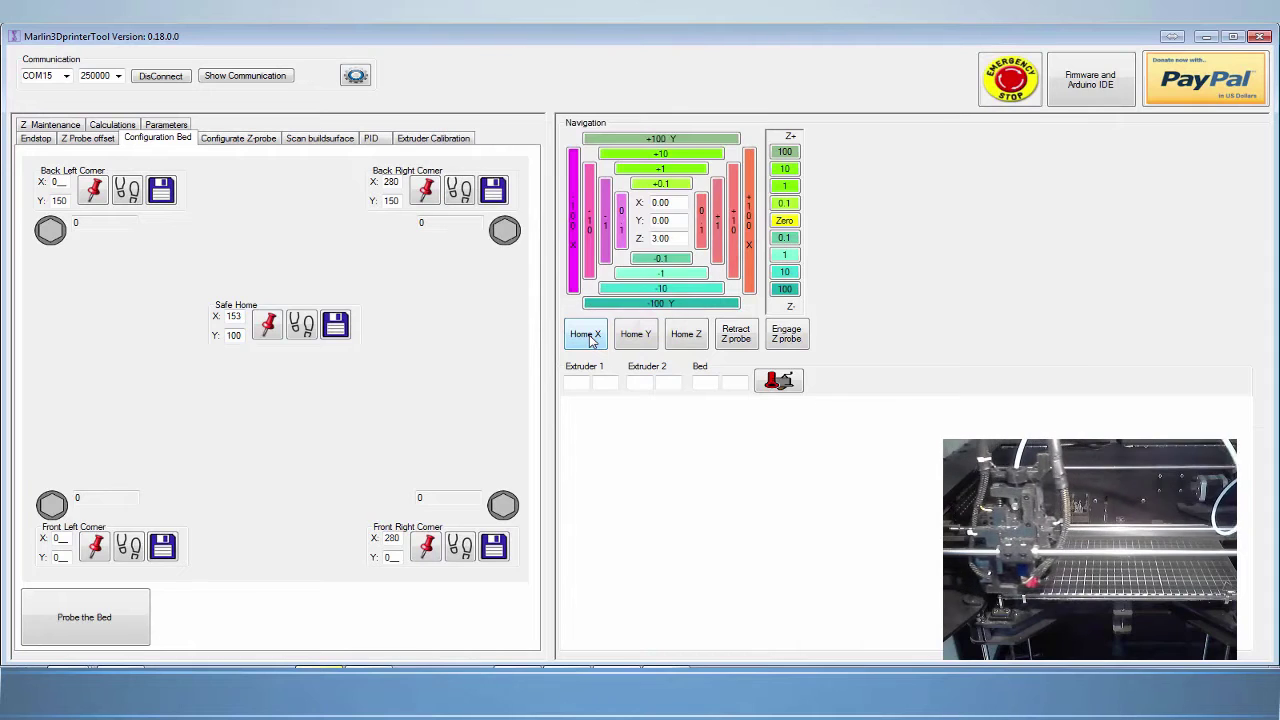
{"action": "left_click", "coordinate": [687, 335]}
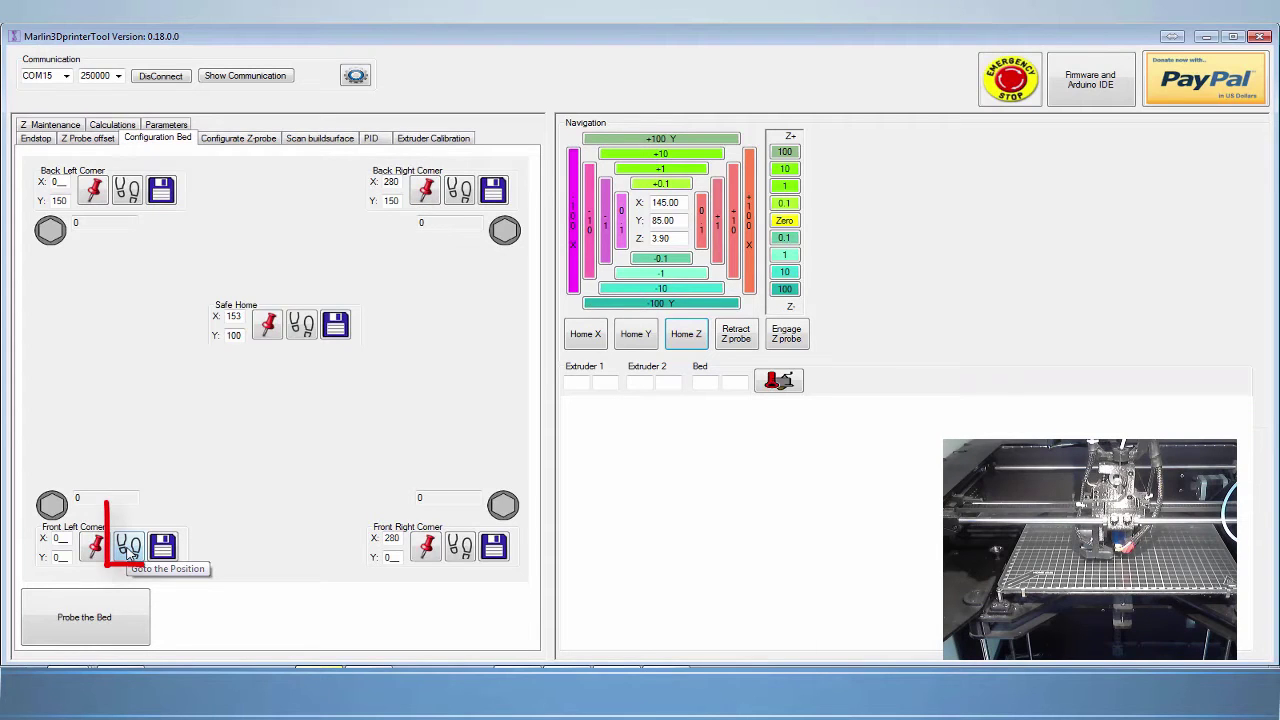
{"action": "left_click", "coordinate": [130, 548]}
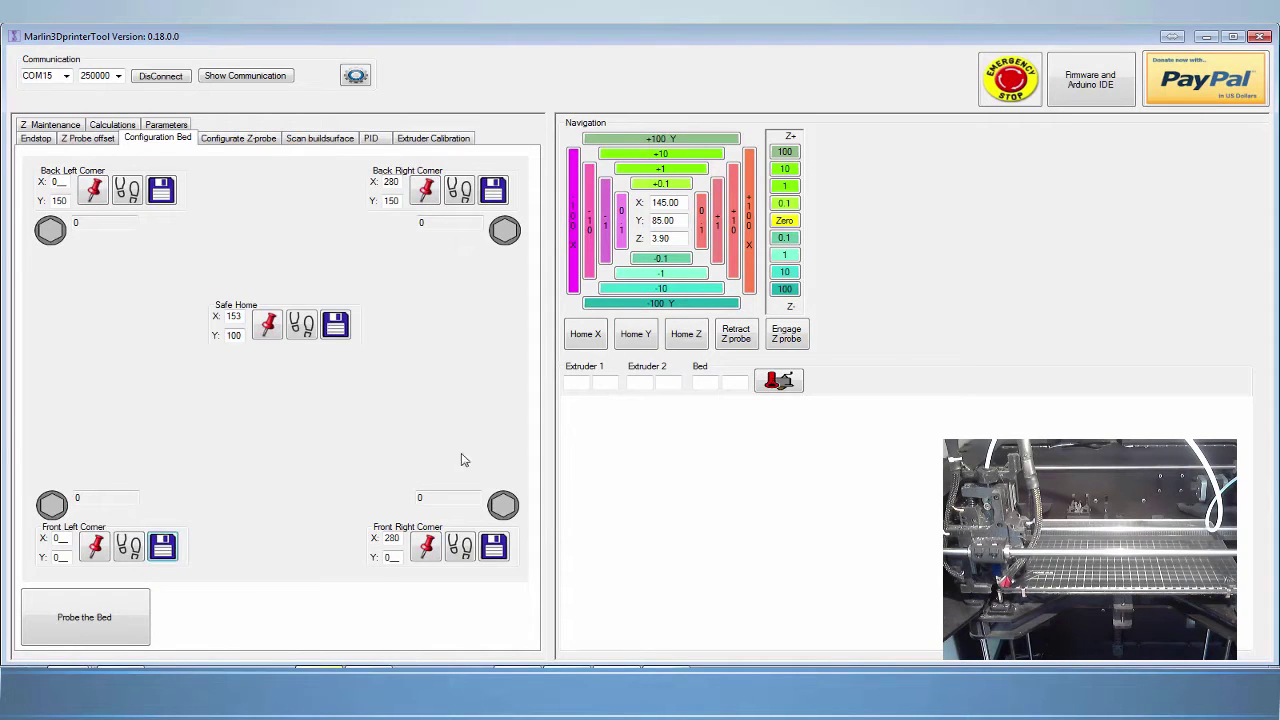
Step: Jog the extruder in +10 steps to X 280, Y 0, and pin and save that position as the front right corner
{"action": "left_click", "coordinate": [735, 224]}
{"action": "left_click", "coordinate": [735, 224]}
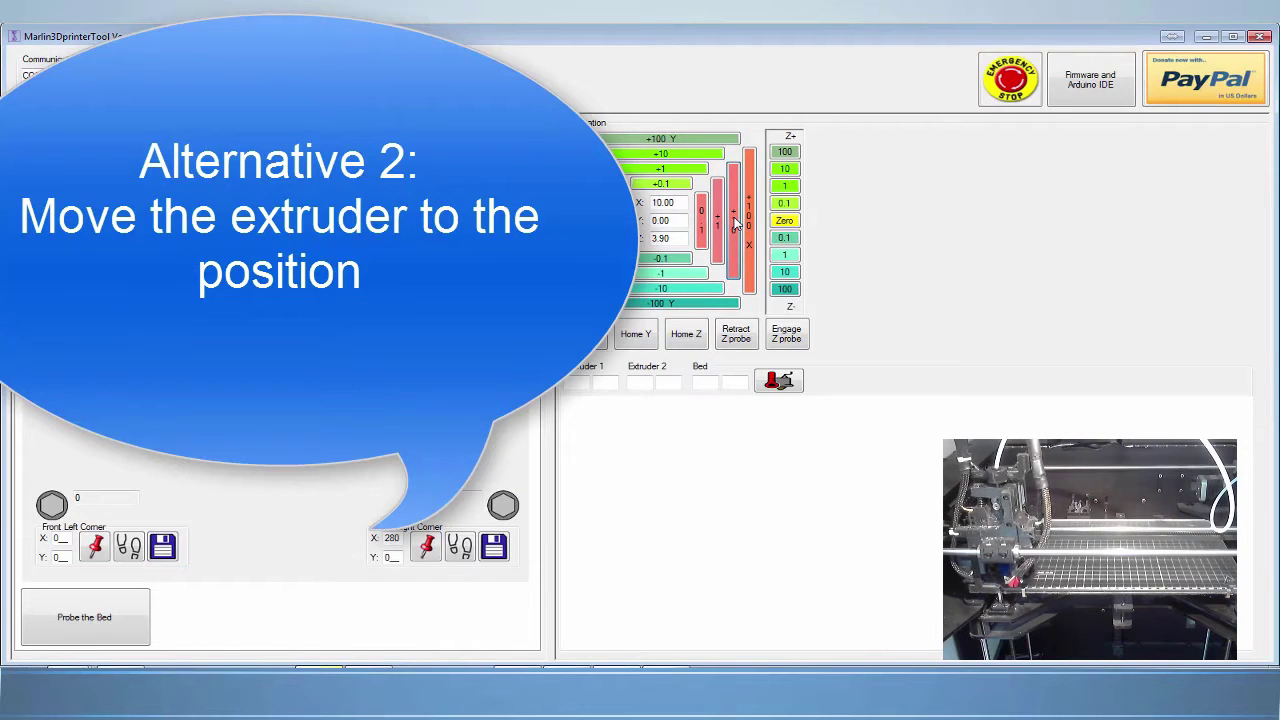
{"action": "left_click", "coordinate": [735, 224]}
{"action": "left_click", "coordinate": [735, 224]}
{"action": "left_click", "coordinate": [735, 224]}
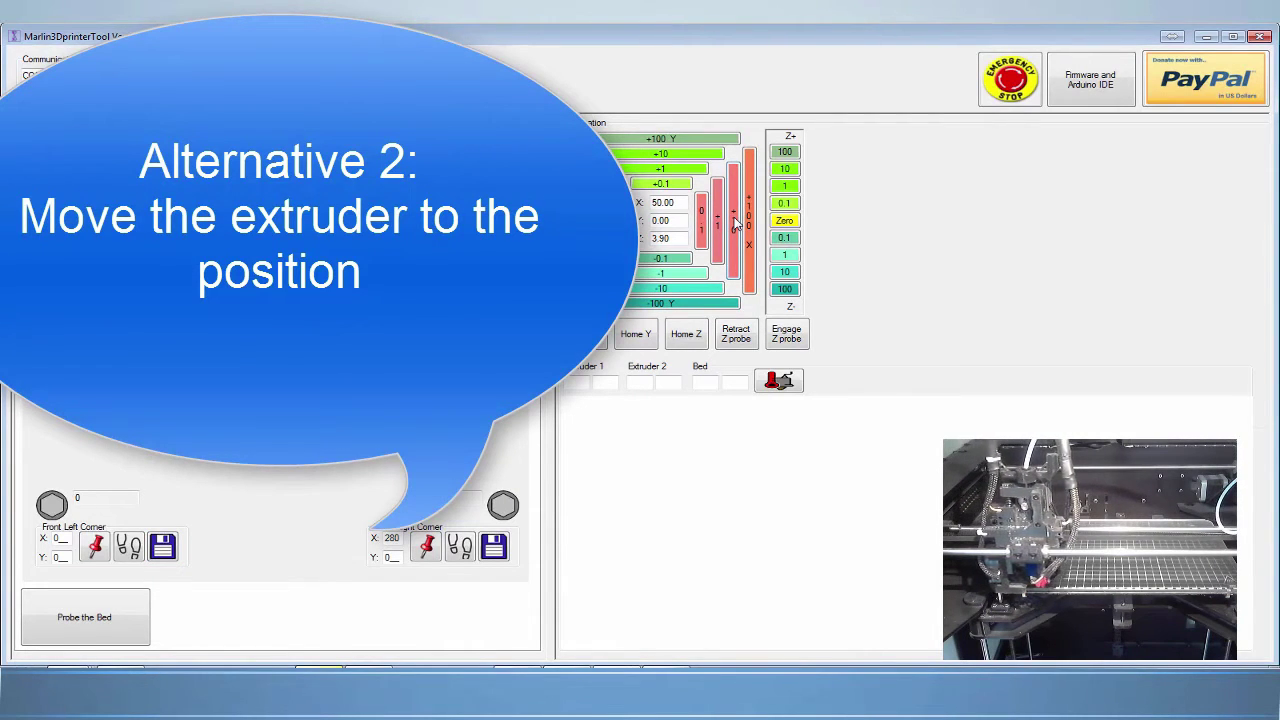
{"action": "left_click", "coordinate": [735, 224]}
{"action": "left_click", "coordinate": [735, 224]}
{"action": "left_click", "coordinate": [735, 224]}
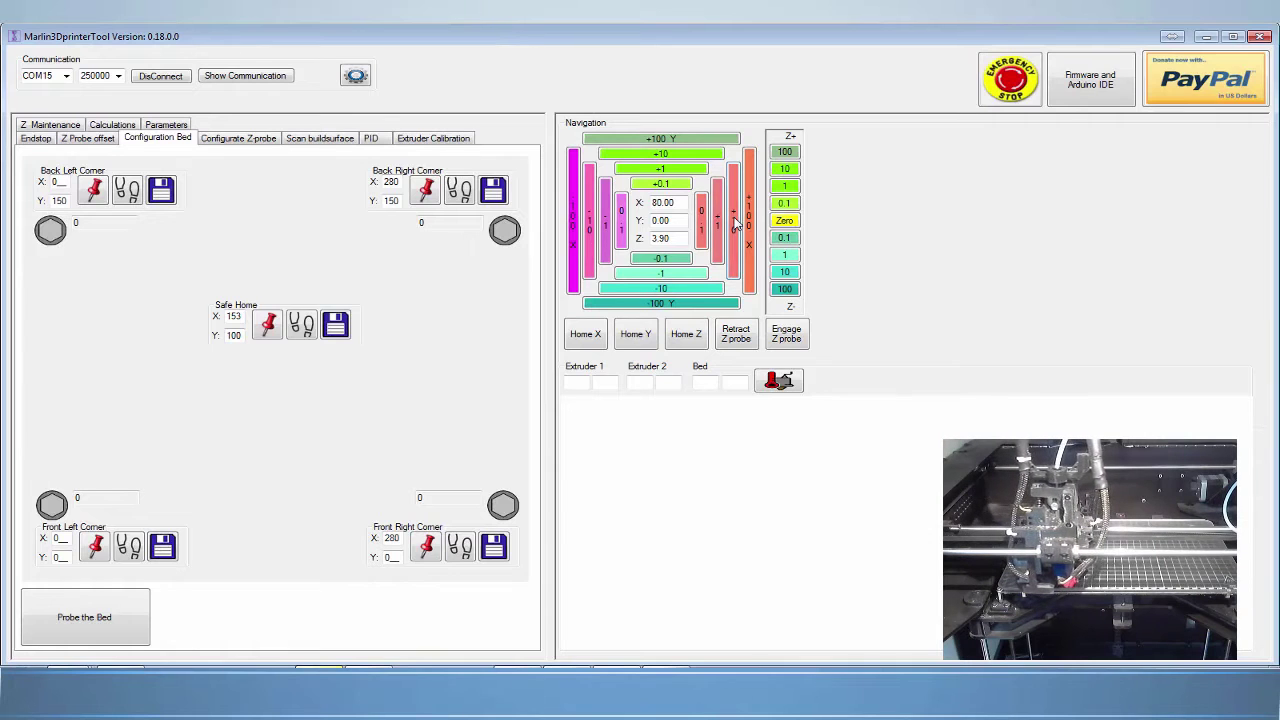
{"action": "left_click", "coordinate": [735, 224]}
{"action": "left_click", "coordinate": [735, 224]}
{"action": "left_click", "coordinate": [735, 224]}
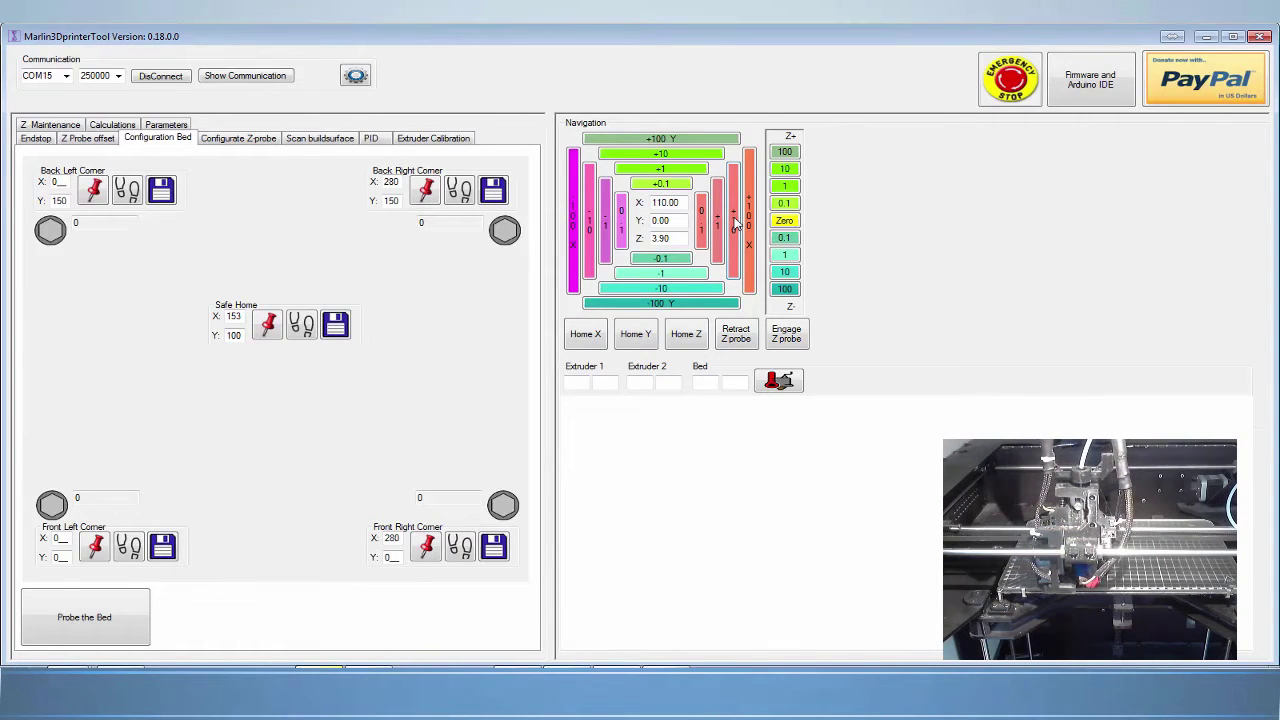
{"action": "left_click", "coordinate": [735, 224]}
{"action": "left_click", "coordinate": [735, 224]}
{"action": "left_click", "coordinate": [735, 224]}
{"action": "left_click", "coordinate": [735, 224]}
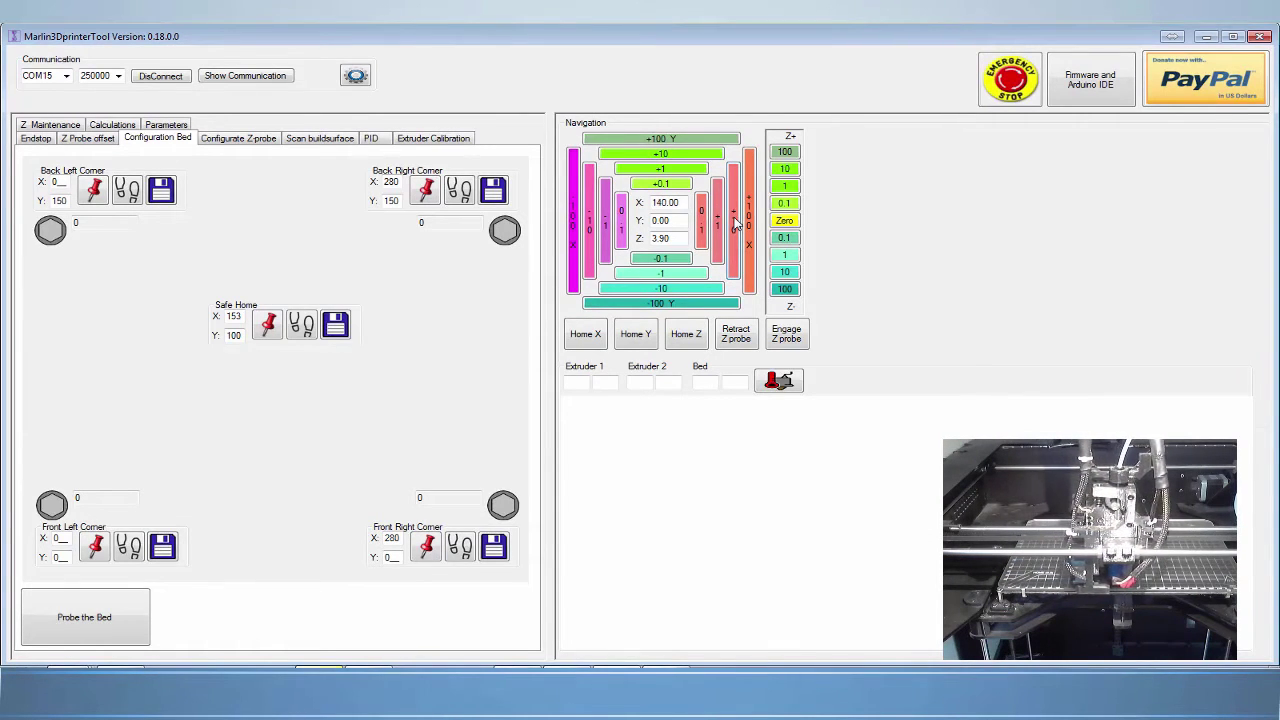
{"action": "left_click", "coordinate": [735, 224]}
{"action": "left_click", "coordinate": [735, 224]}
{"action": "left_click", "coordinate": [735, 224]}
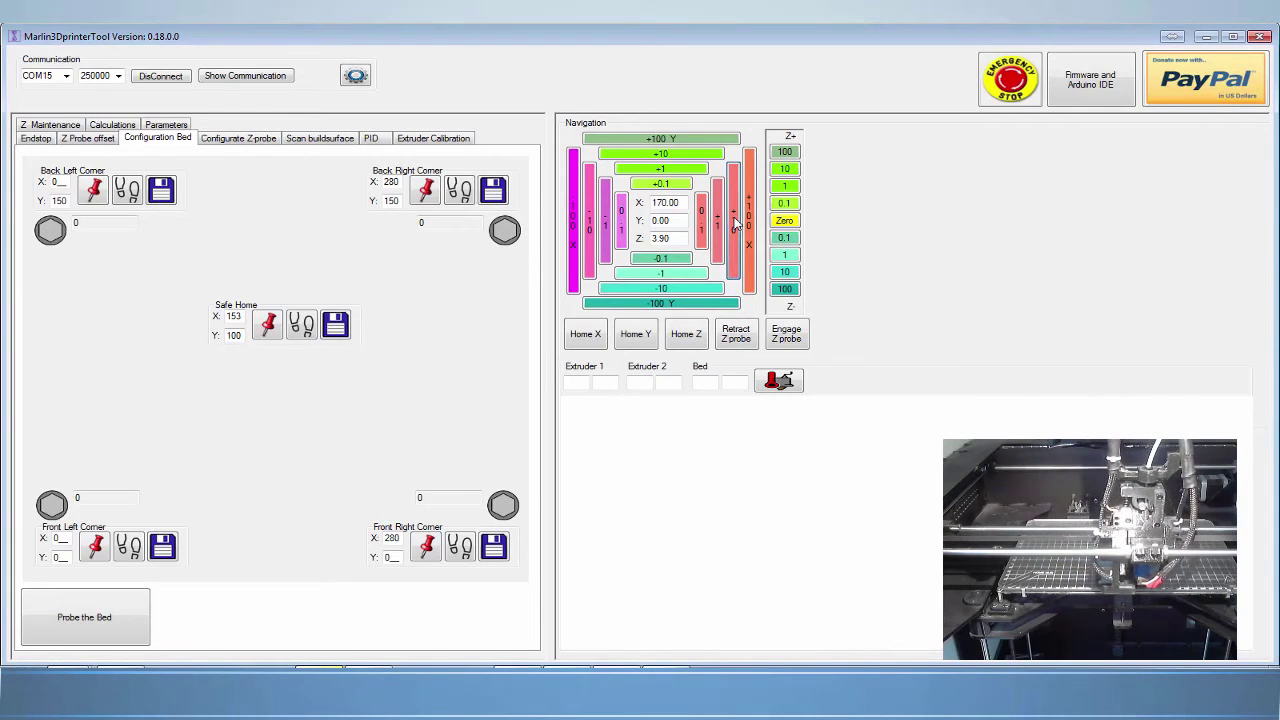
{"action": "left_click", "coordinate": [735, 224]}
{"action": "left_click", "coordinate": [735, 224]}
{"action": "left_click", "coordinate": [735, 224]}
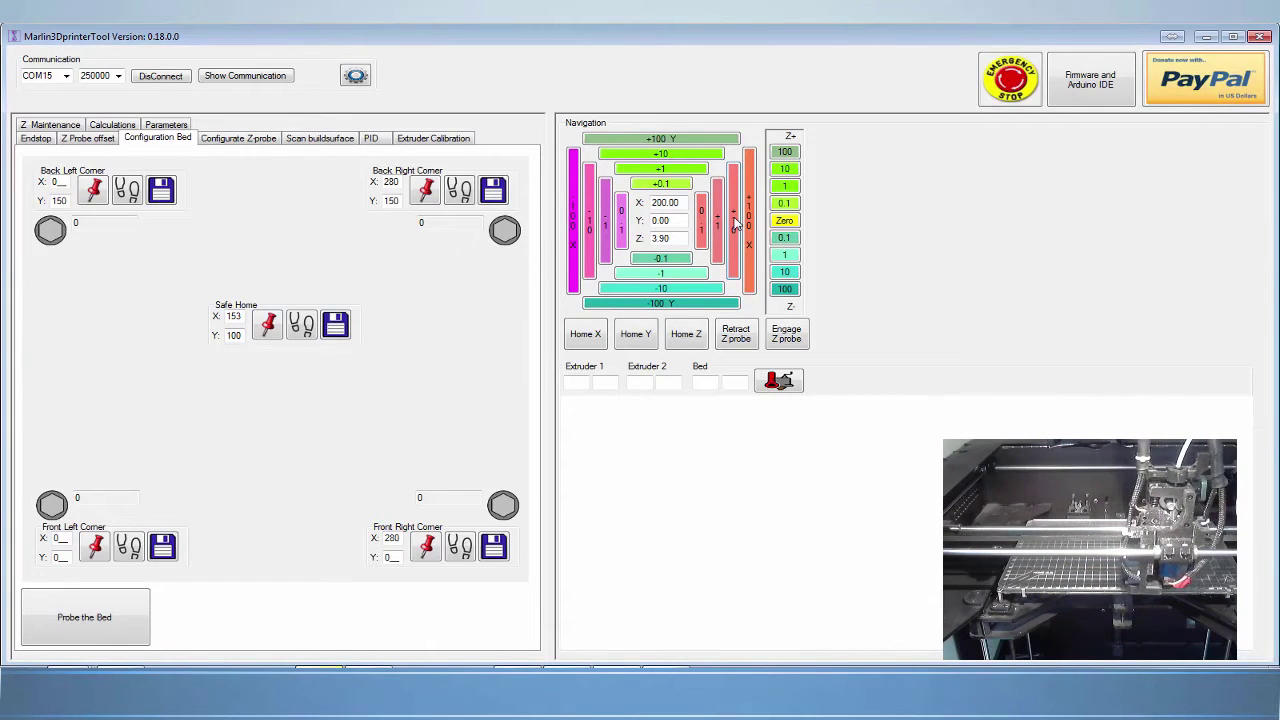
{"action": "left_click", "coordinate": [735, 224]}
{"action": "left_click", "coordinate": [735, 224]}
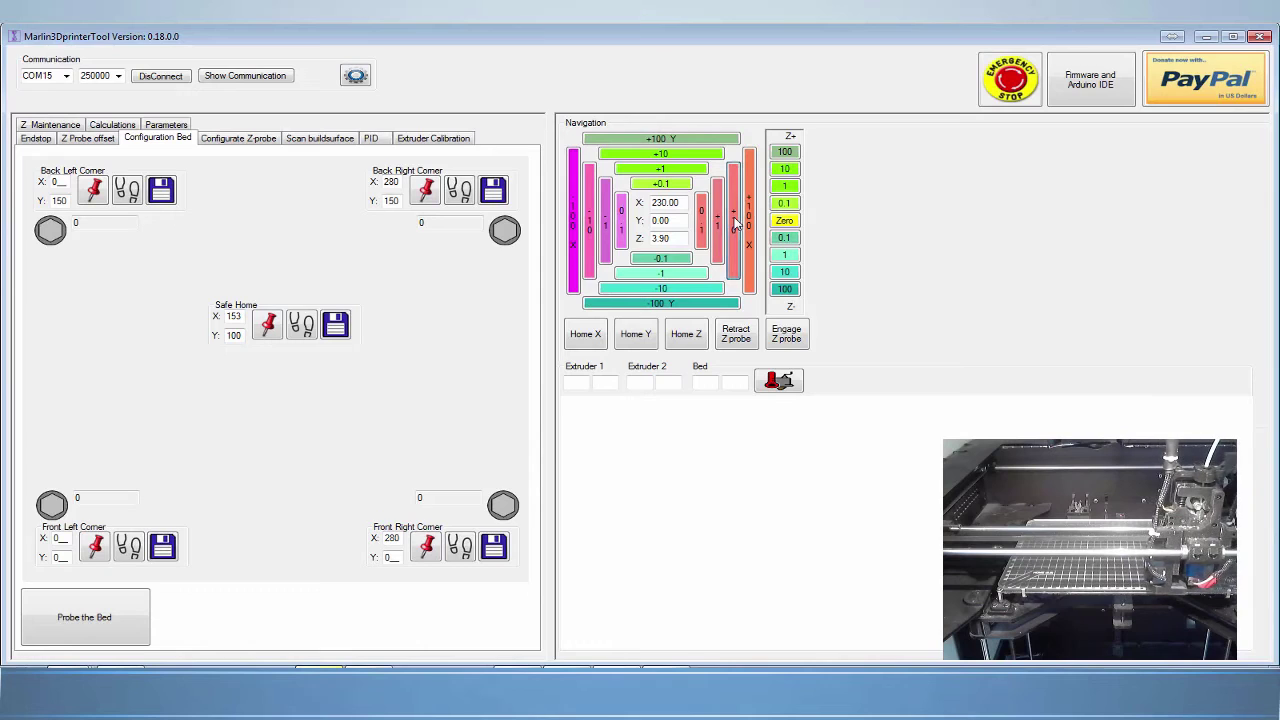
{"action": "left_click", "coordinate": [735, 224]}
{"action": "left_click", "coordinate": [735, 224]}
{"action": "left_click", "coordinate": [735, 224]}
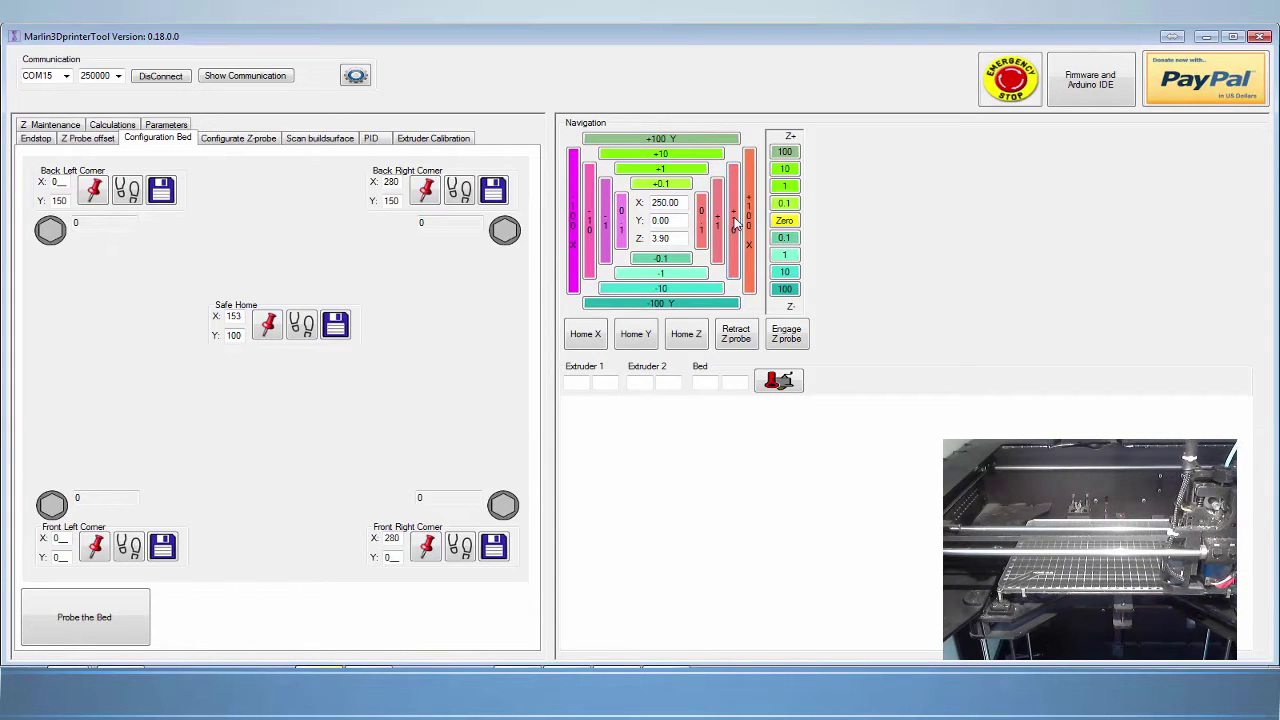
{"action": "left_click", "coordinate": [735, 224]}
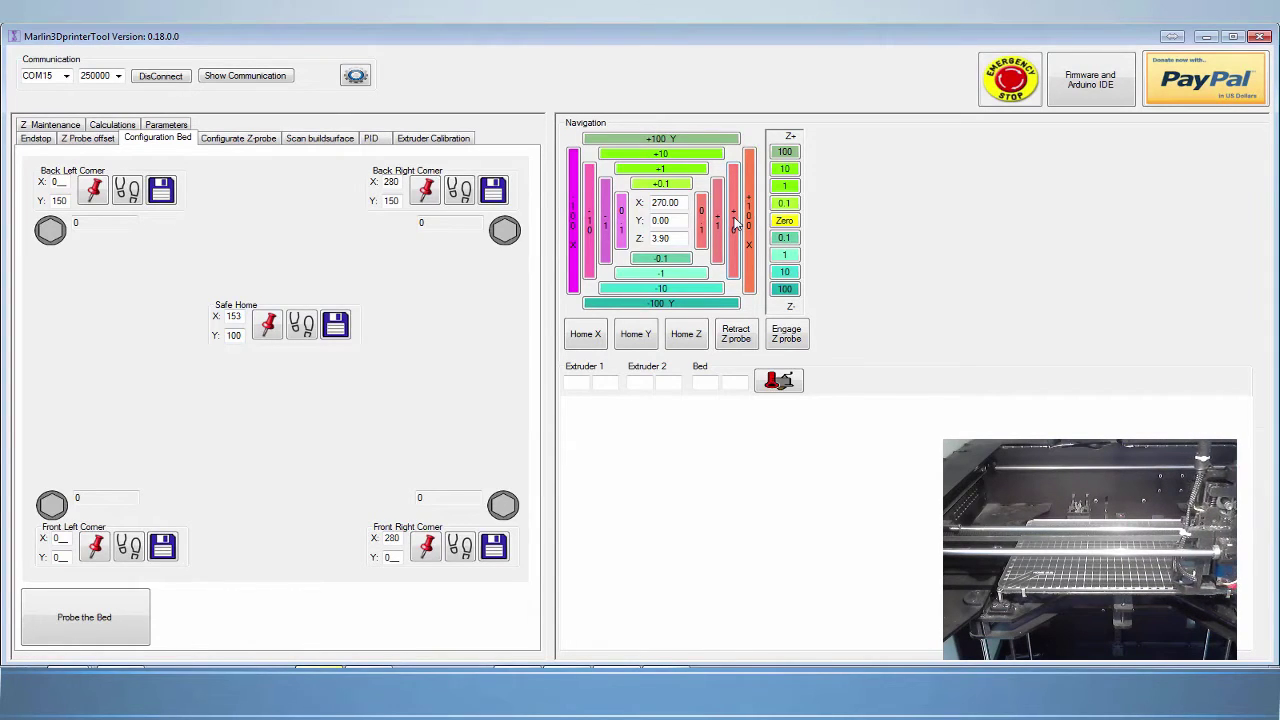
{"action": "left_click", "coordinate": [735, 224]}
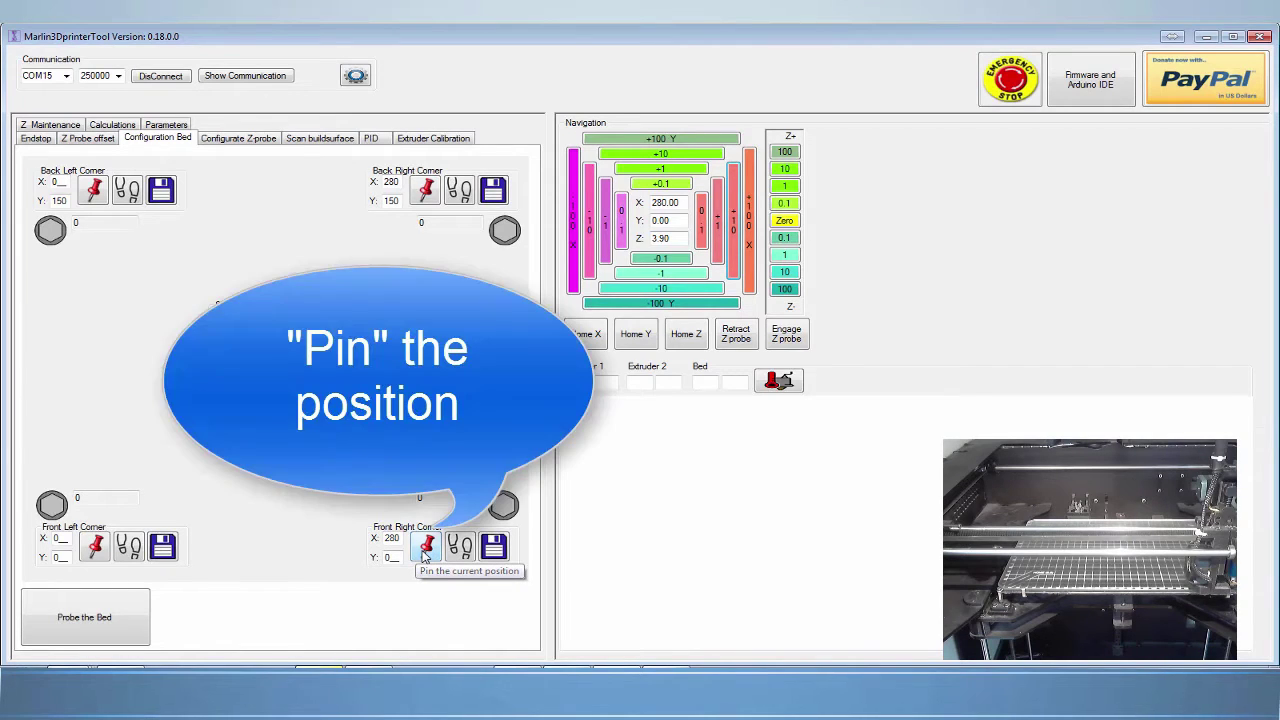
{"action": "left_click", "coordinate": [425, 546]}
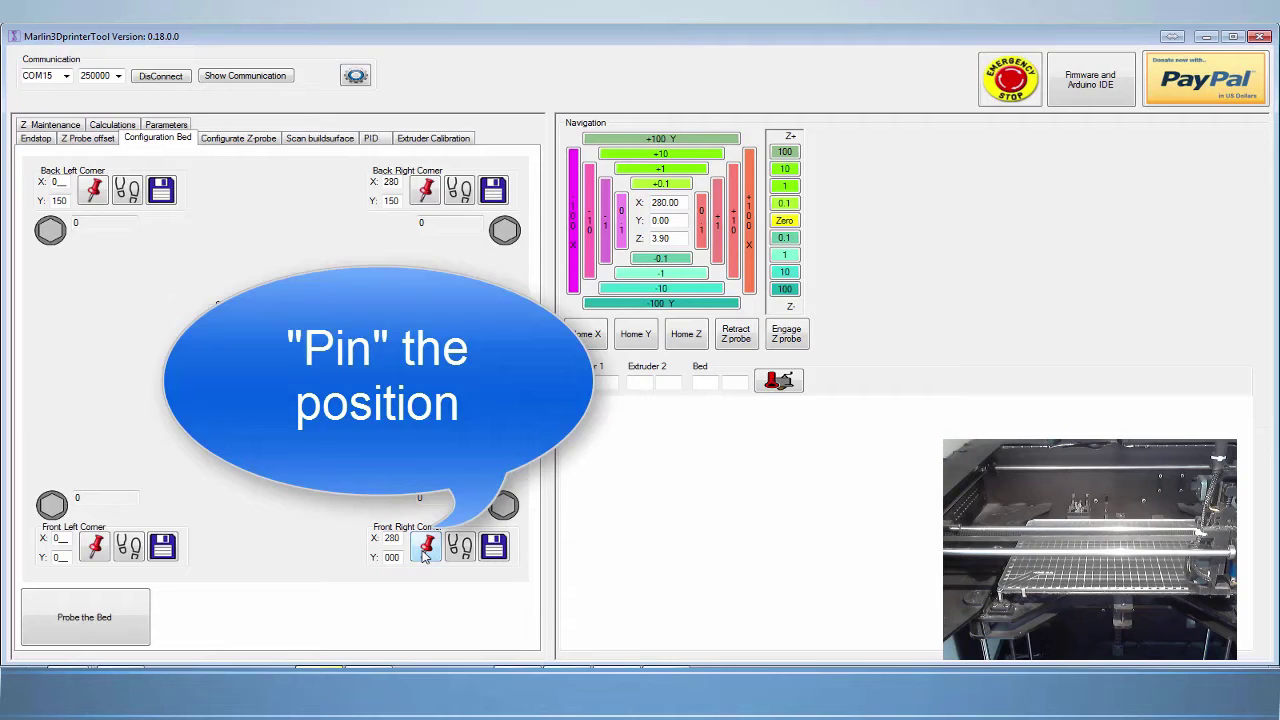
{"action": "left_click", "coordinate": [494, 550]}
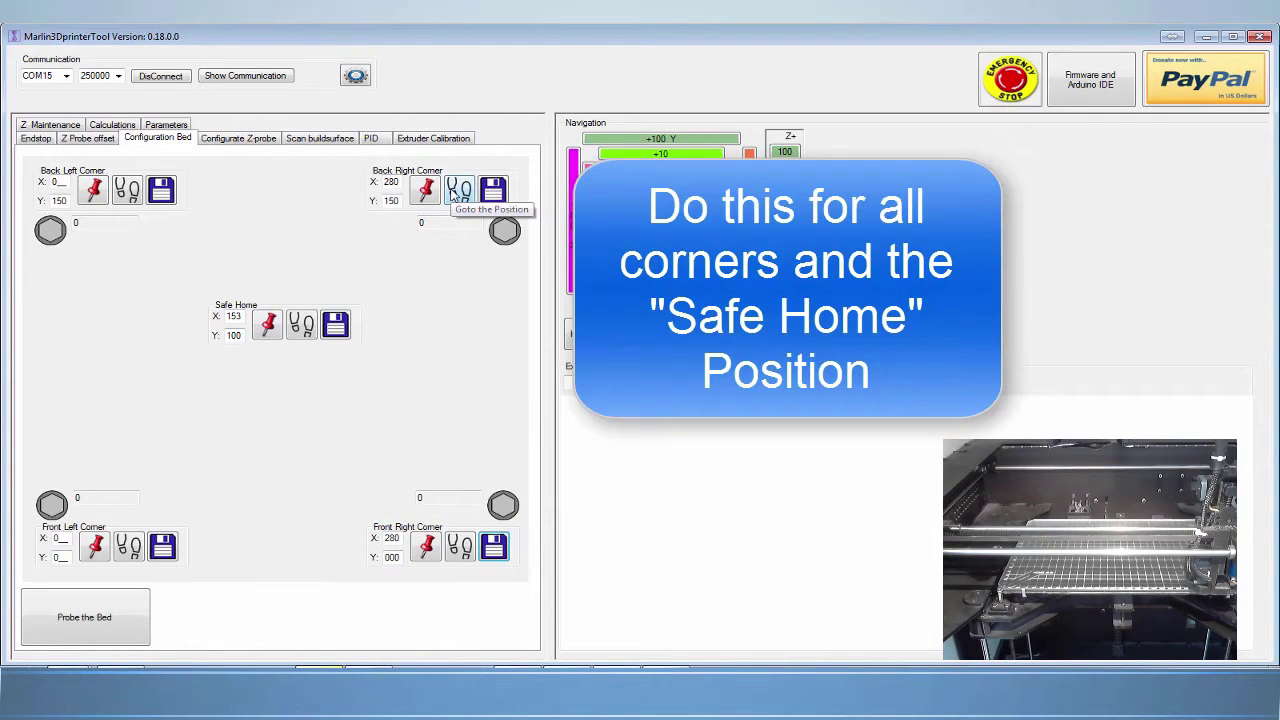
Step: Send the extruder to the back right corner, back left corner and Safe Home positions, saving each one
{"action": "left_click", "coordinate": [455, 193]}
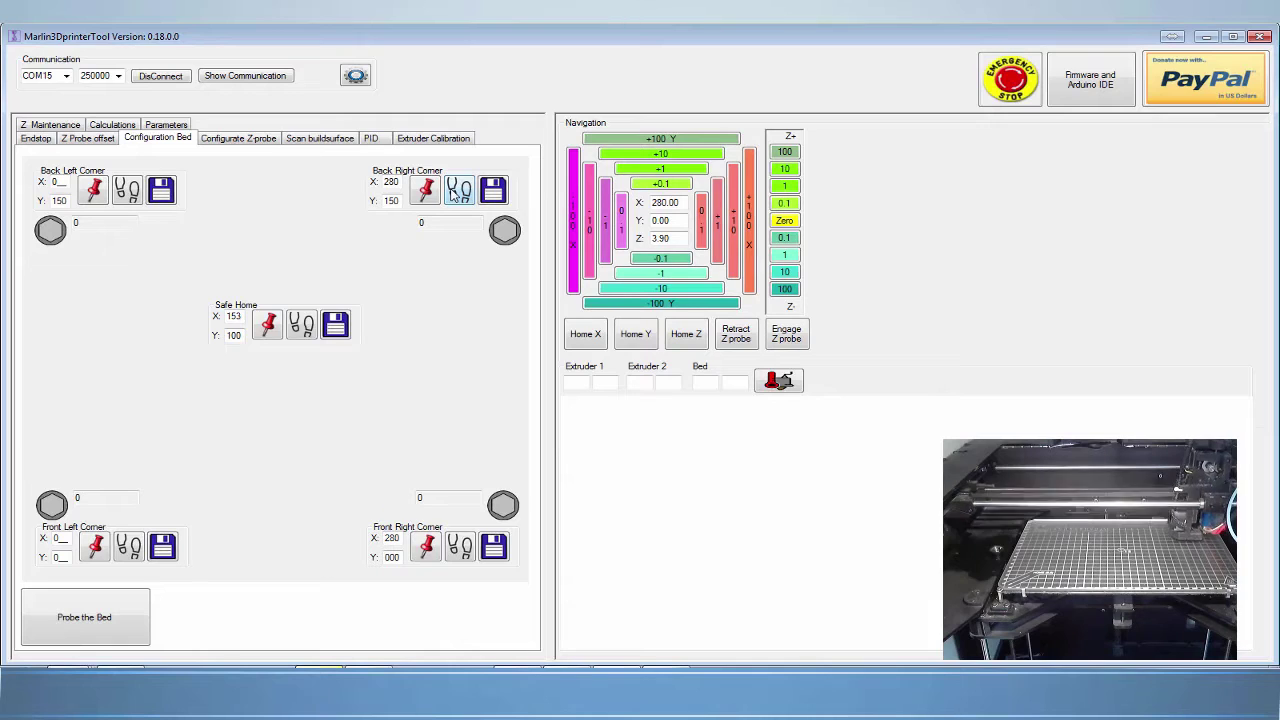
{"action": "left_click", "coordinate": [495, 193]}
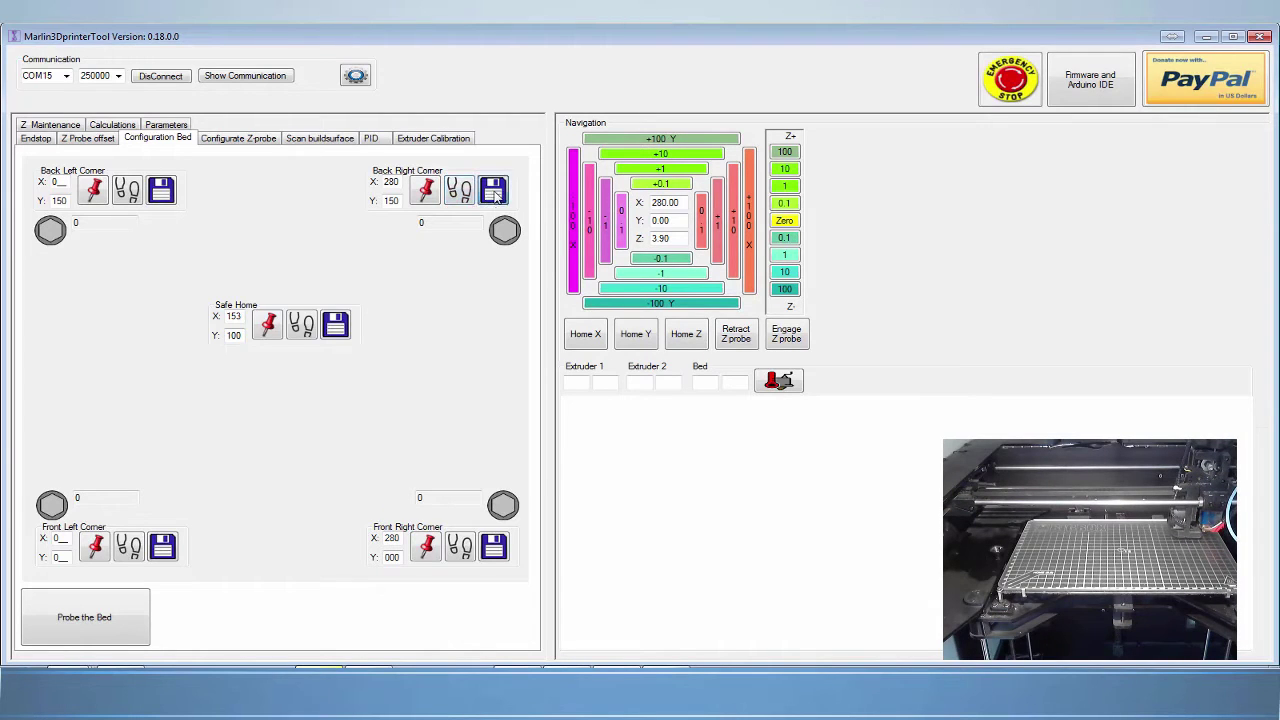
{"action": "left_click", "coordinate": [127, 193]}
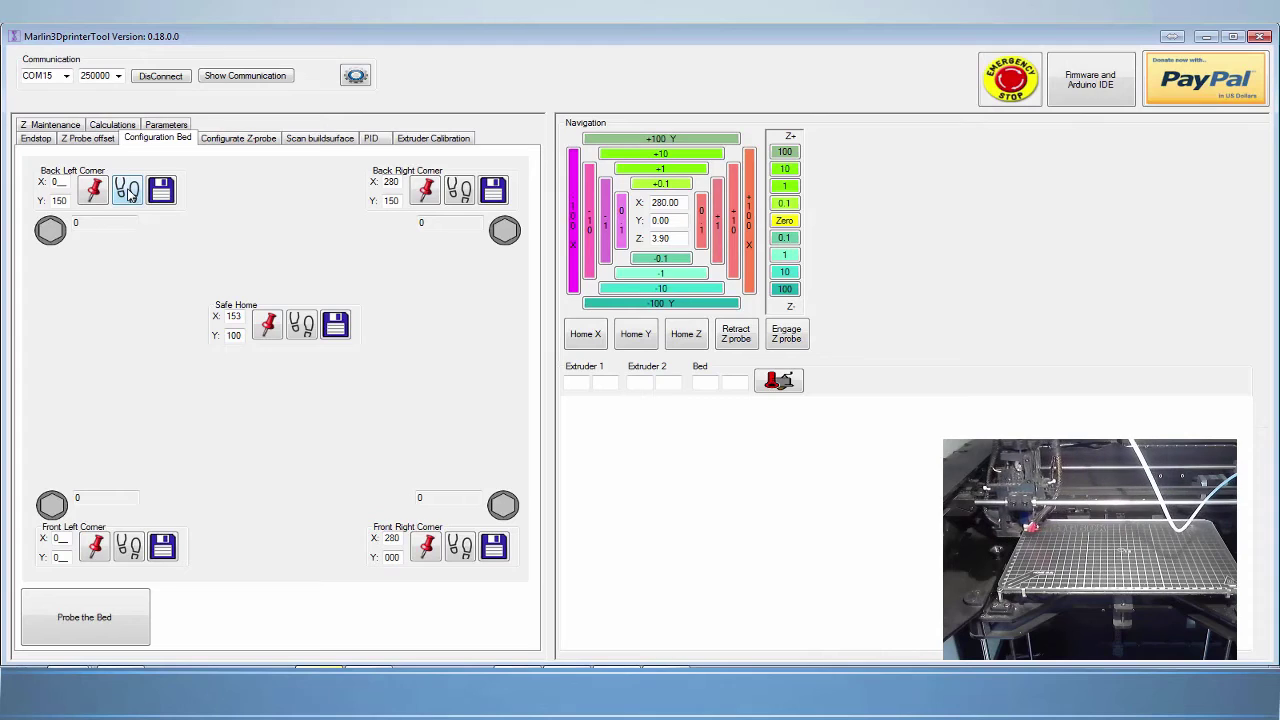
{"action": "left_click", "coordinate": [161, 196]}
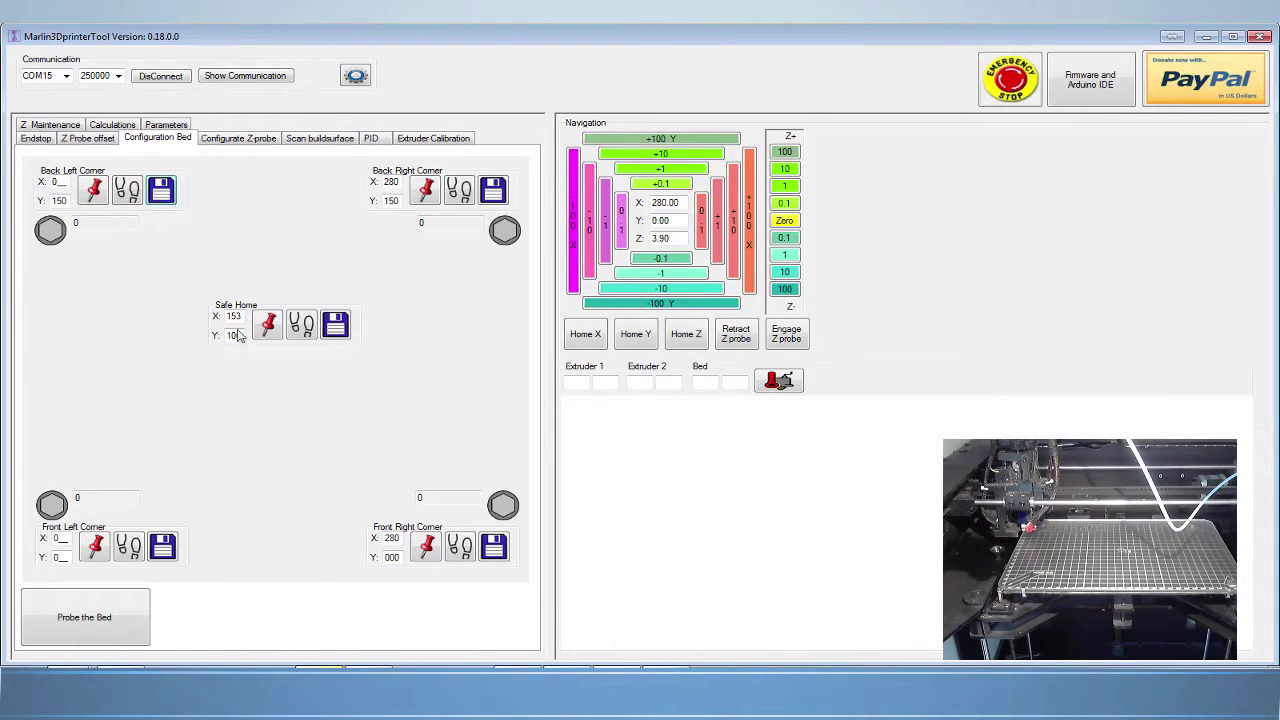
{"action": "left_click", "coordinate": [302, 328]}
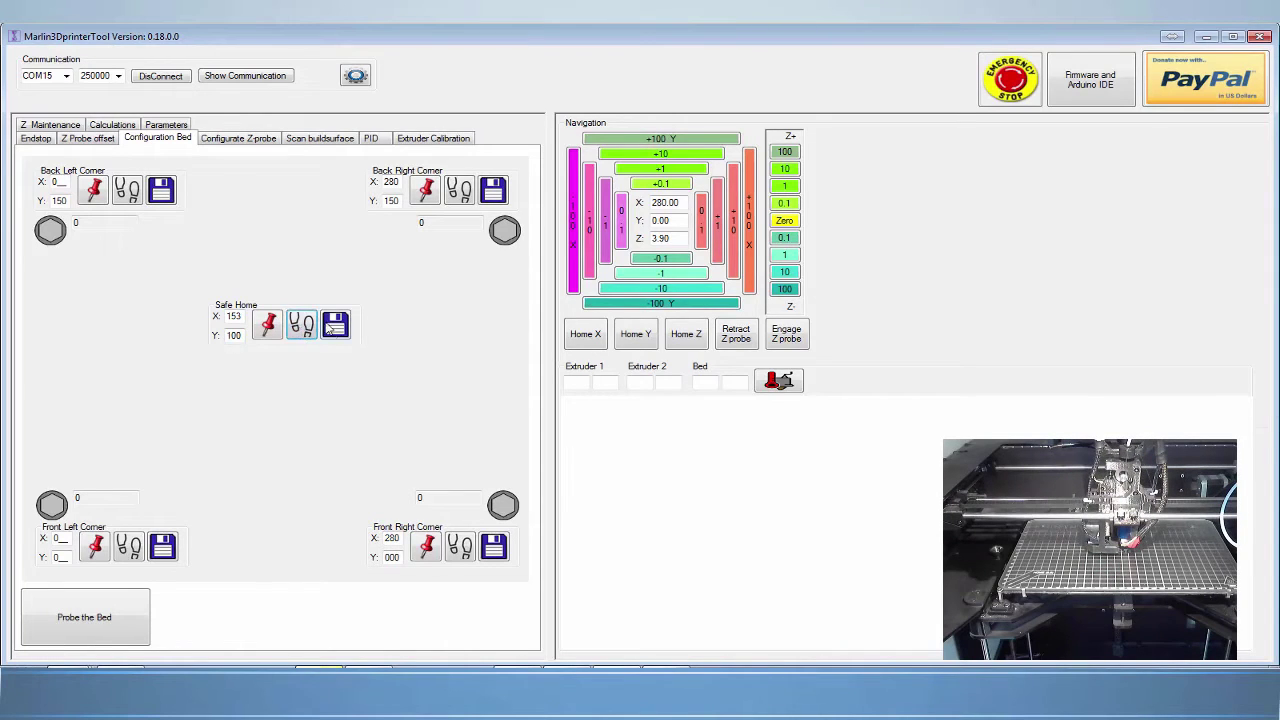
{"action": "left_click", "coordinate": [336, 331]}
Step: Probe the bed's four corners twice, declining to engage the Z-probe each time
{"action": "left_click", "coordinate": [96, 620]}
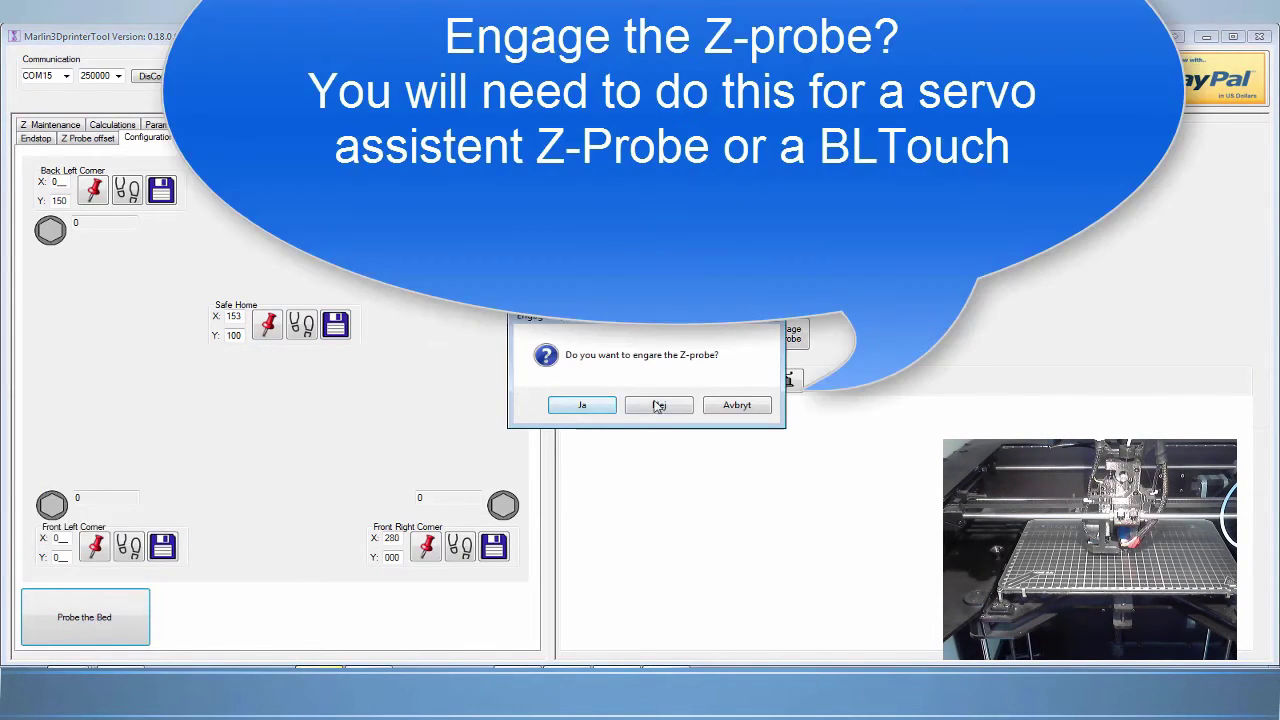
{"action": "left_click", "coordinate": [658, 406]}
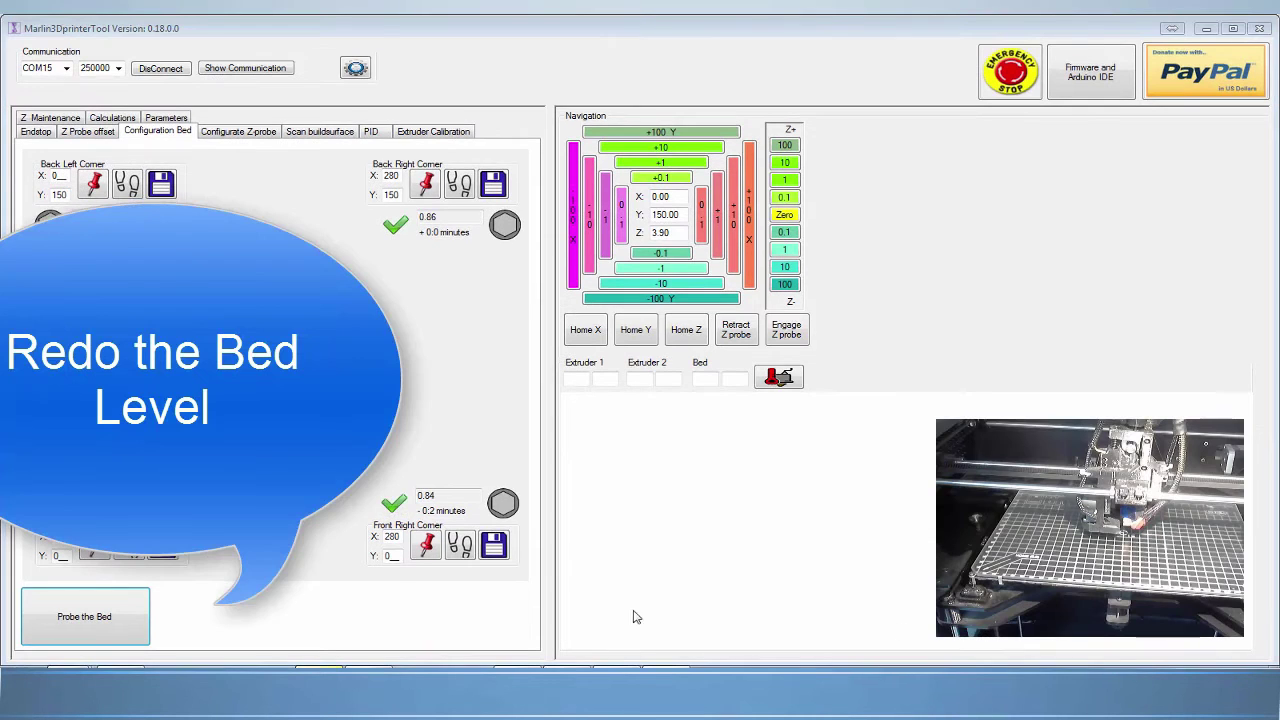
{"action": "left_click", "coordinate": [67, 620]}
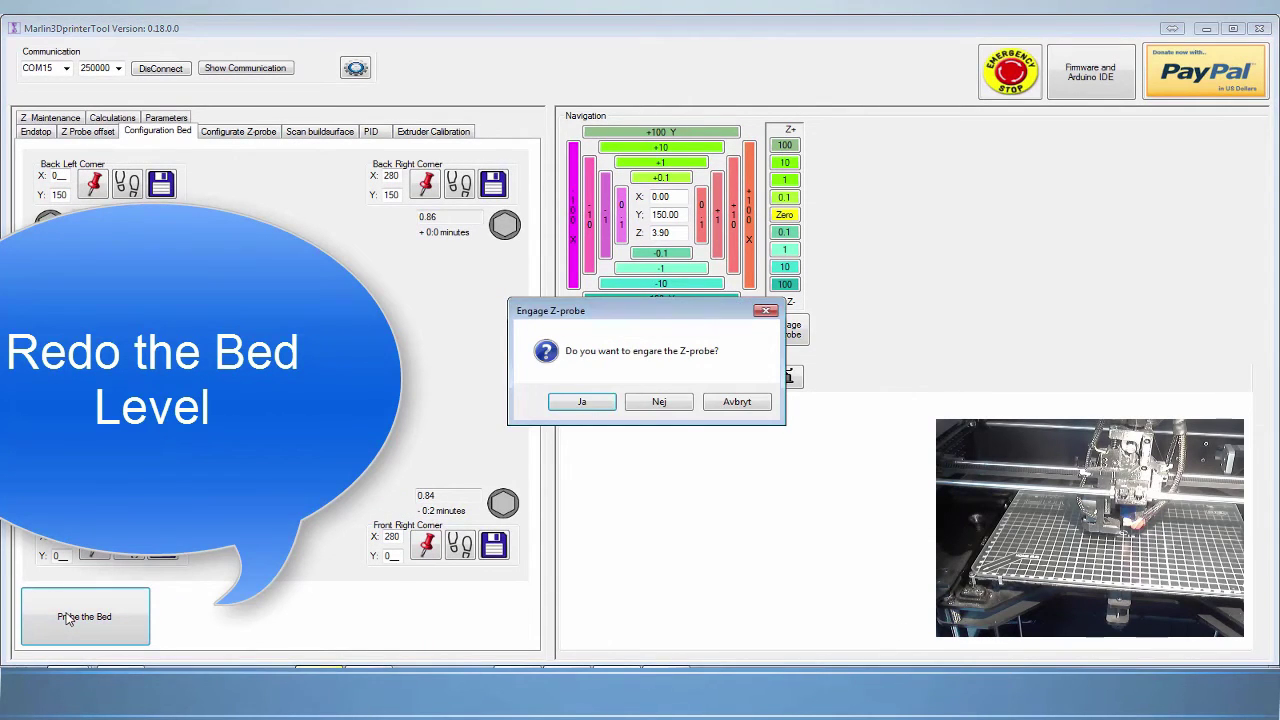
{"action": "left_click", "coordinate": [658, 402]}
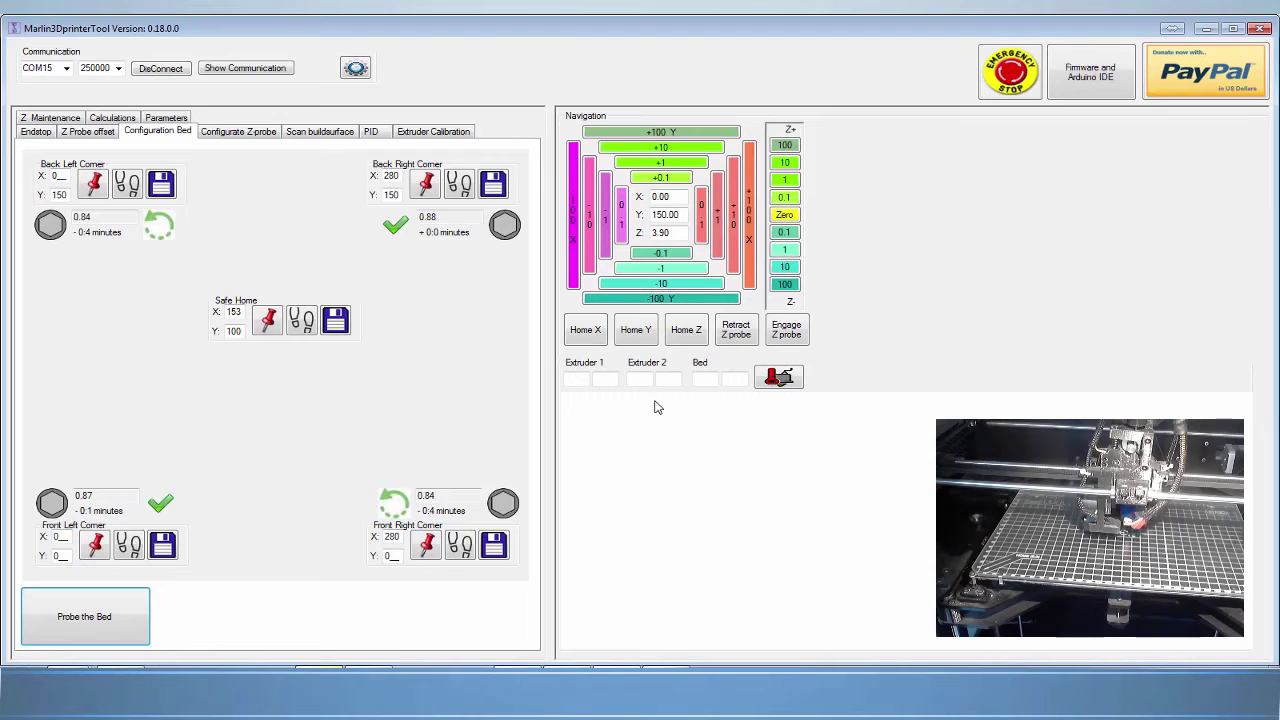
Step: Scan the build surface with 4 X-points and 4 Y-points, without engaging the Z-probe
{"action": "left_click", "coordinate": [305, 136]}
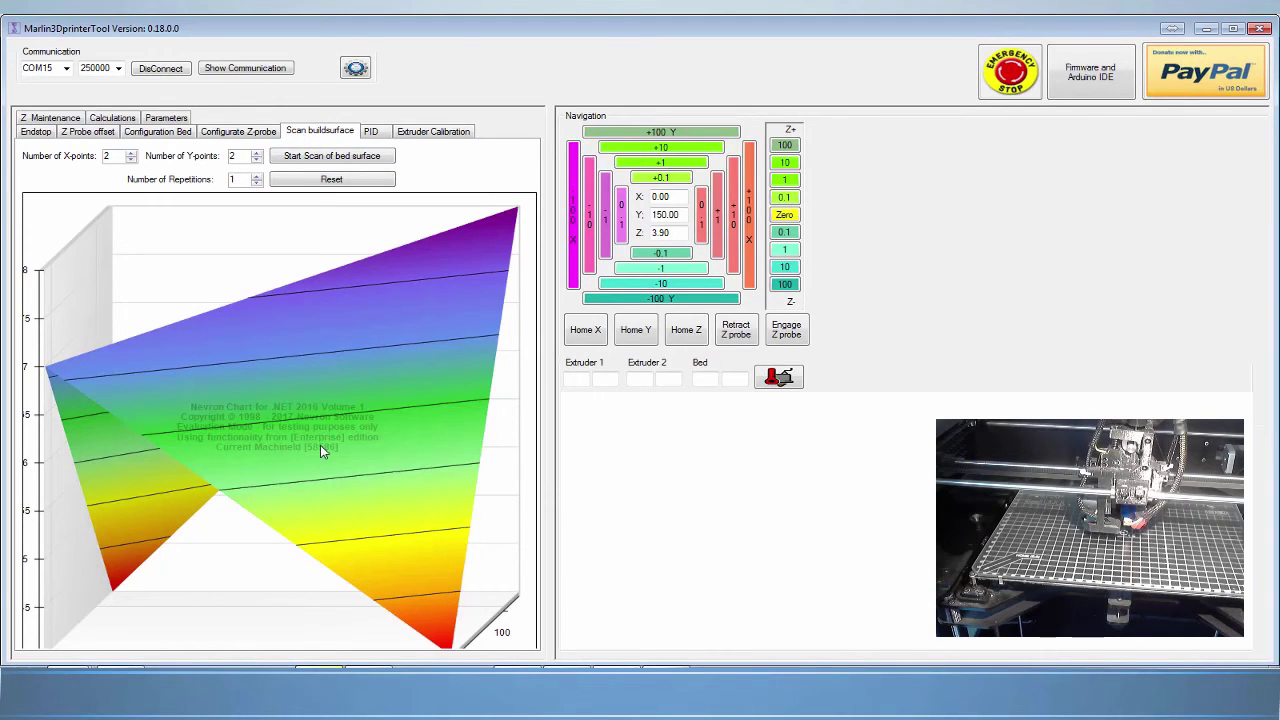
{"action": "left_click_drag", "start_coordinate": [348, 436], "coordinate": [380, 429]}
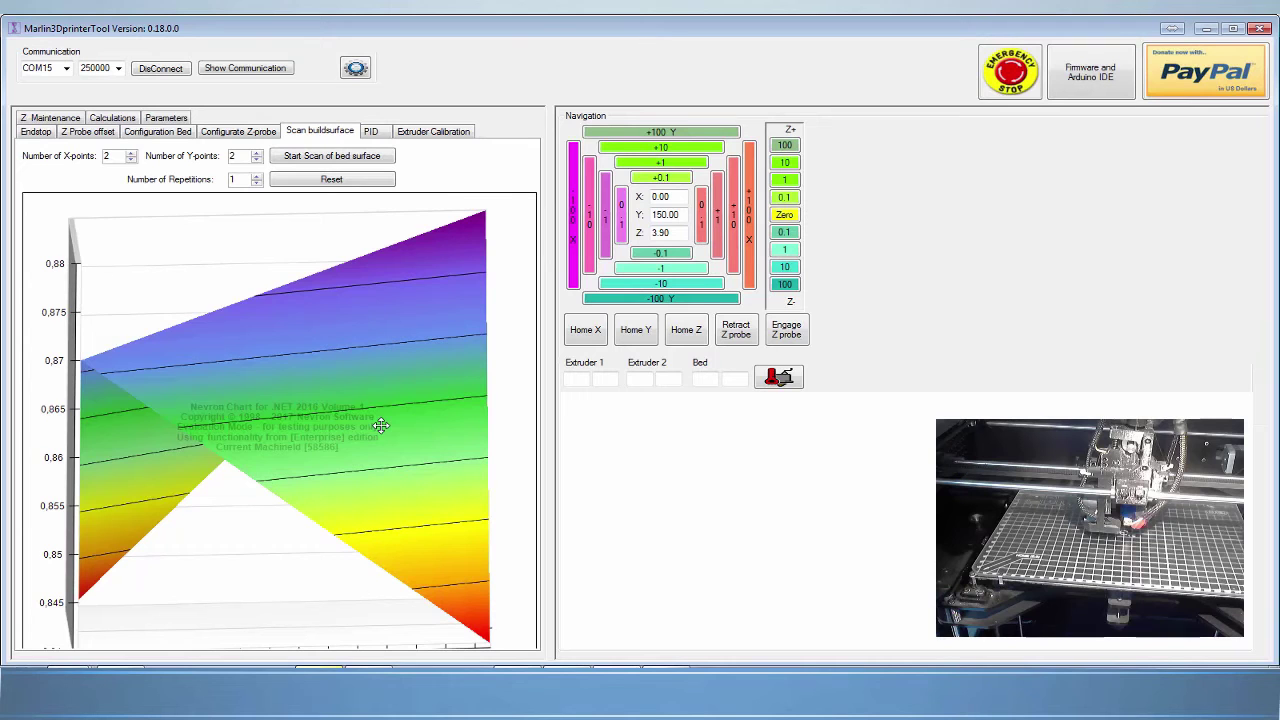
{"action": "left_click_drag", "start_coordinate": [381, 426], "coordinate": [330, 408]}
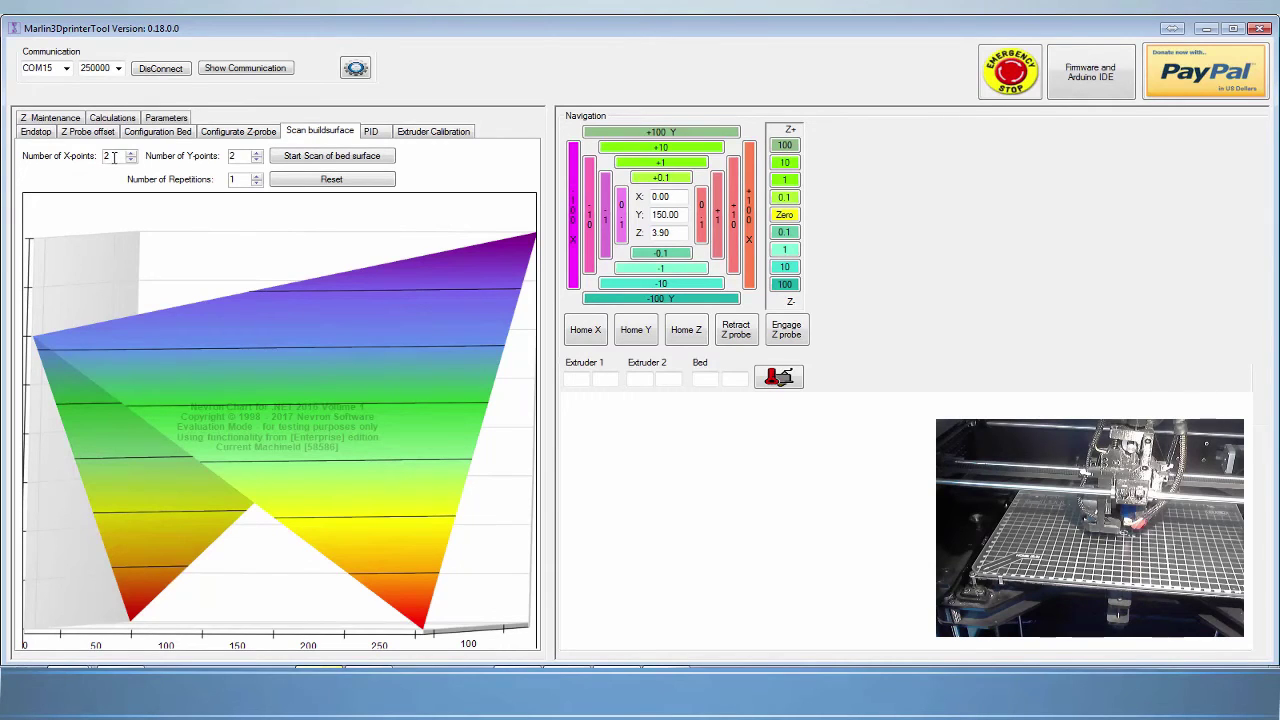
{"action": "left_click_drag", "start_coordinate": [114, 157], "coordinate": [92, 160]}
{"action": "type", "text": "4"}
{"action": "left_click_drag", "start_coordinate": [238, 157], "coordinate": [222, 156]}
{"action": "type", "text": "4"}
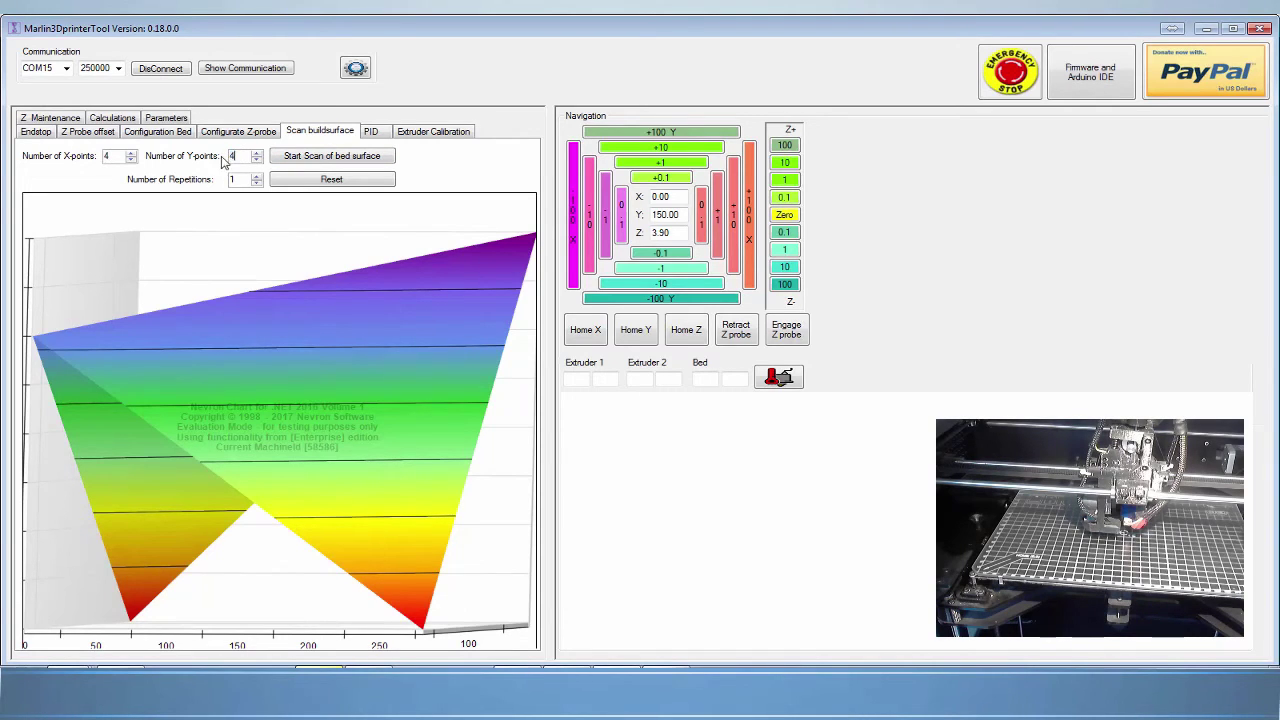
{"action": "left_click", "coordinate": [318, 157]}
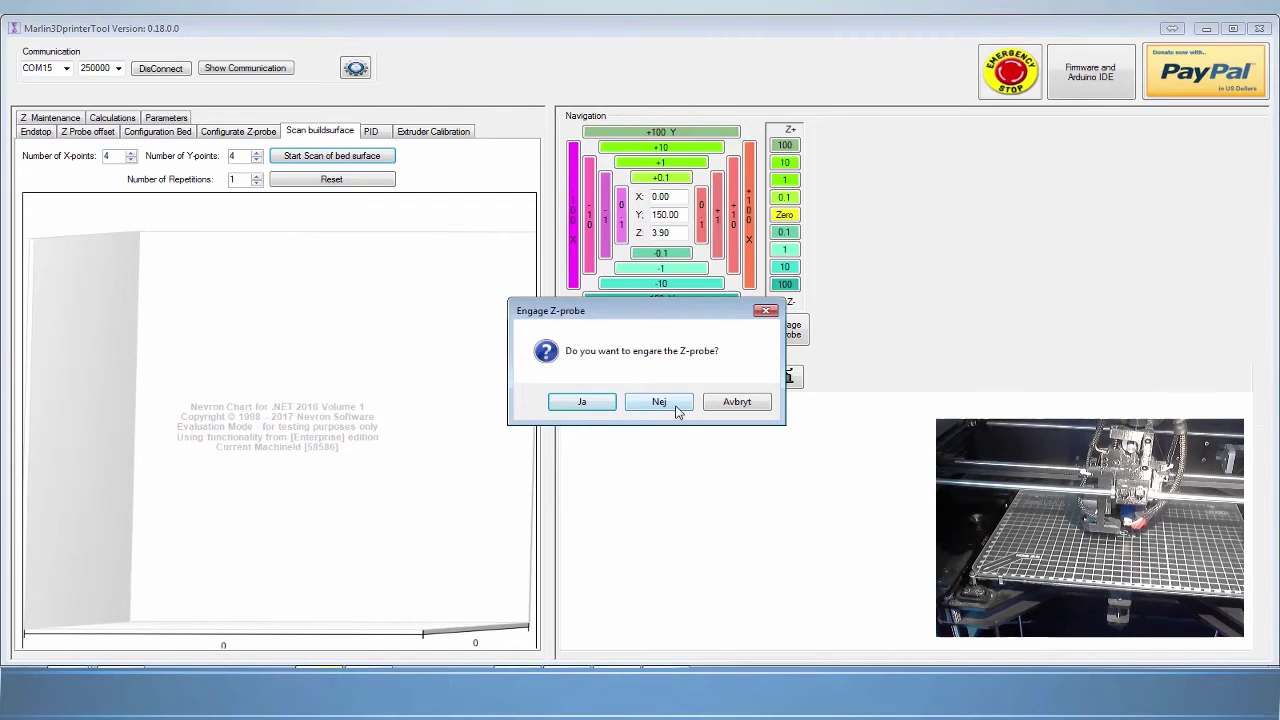
{"action": "left_click", "coordinate": [676, 406]}
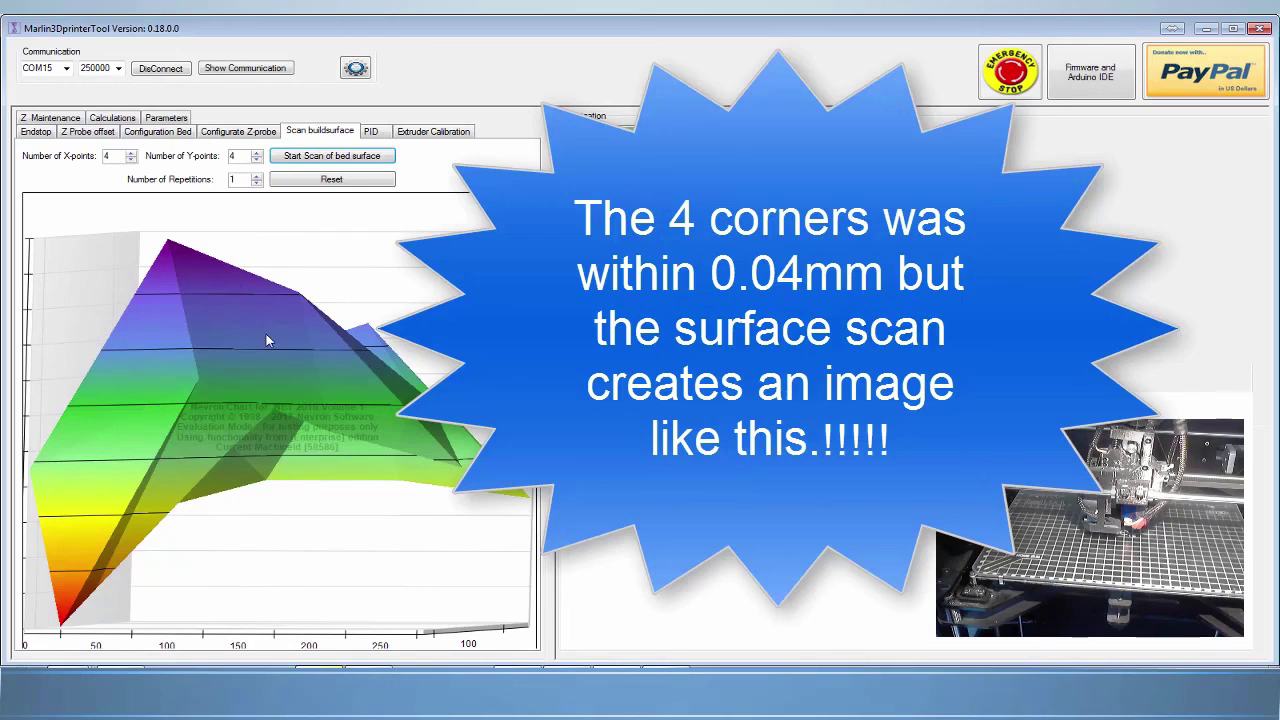
{"action": "left_click_drag", "start_coordinate": [268, 341], "coordinate": [330, 490]}
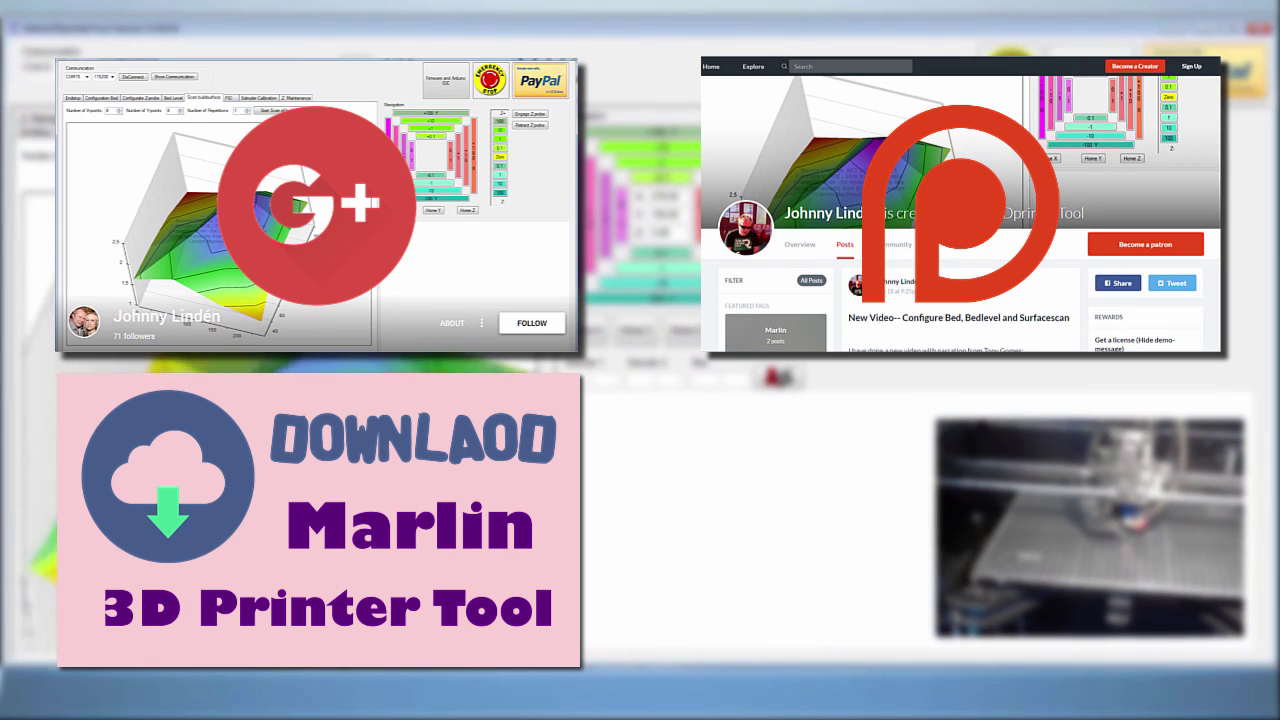